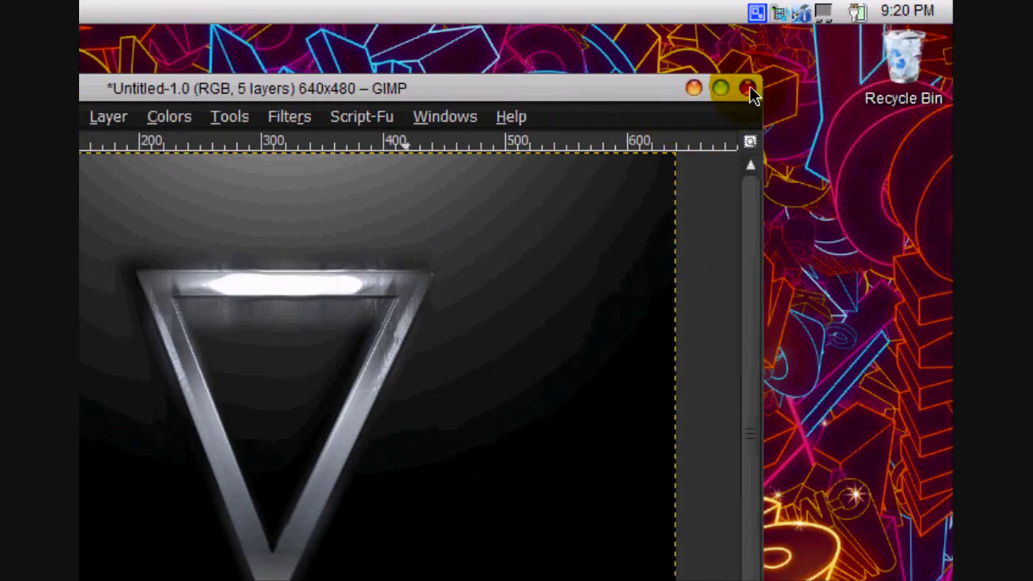
- Create a new 640 × 480 pixel image, put the old image window away and move the new window clear of the toolbox
{"action": "left_click", "coordinate": [695, 89]}
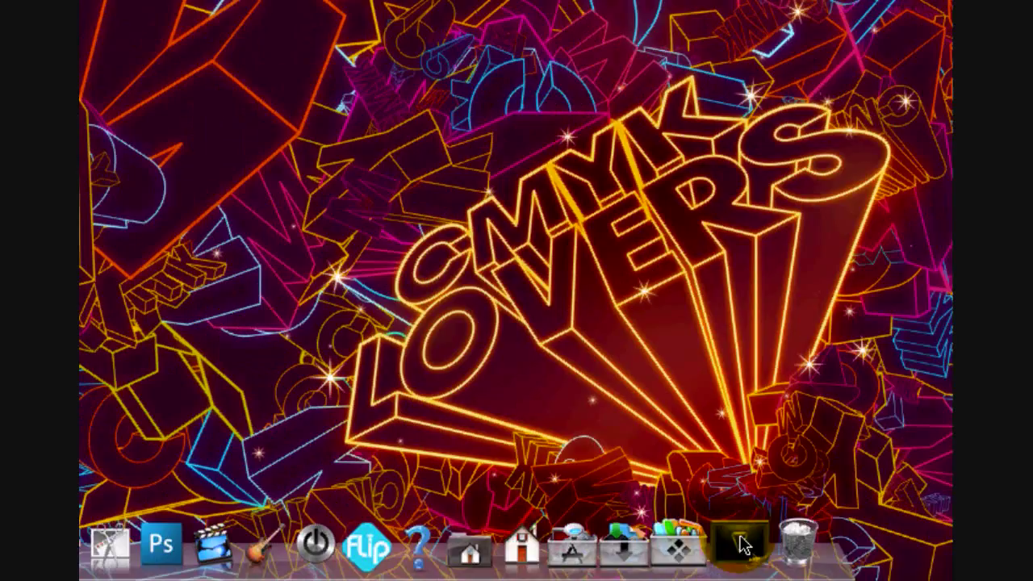
{"action": "left_click", "coordinate": [741, 546]}
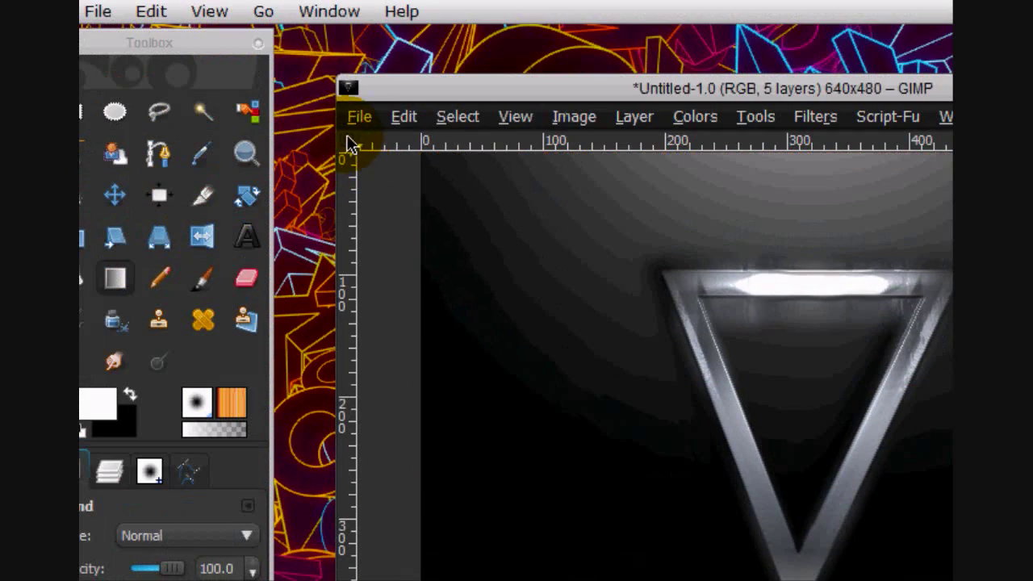
{"action": "left_click", "coordinate": [352, 117]}
{"action": "left_click", "coordinate": [383, 142]}
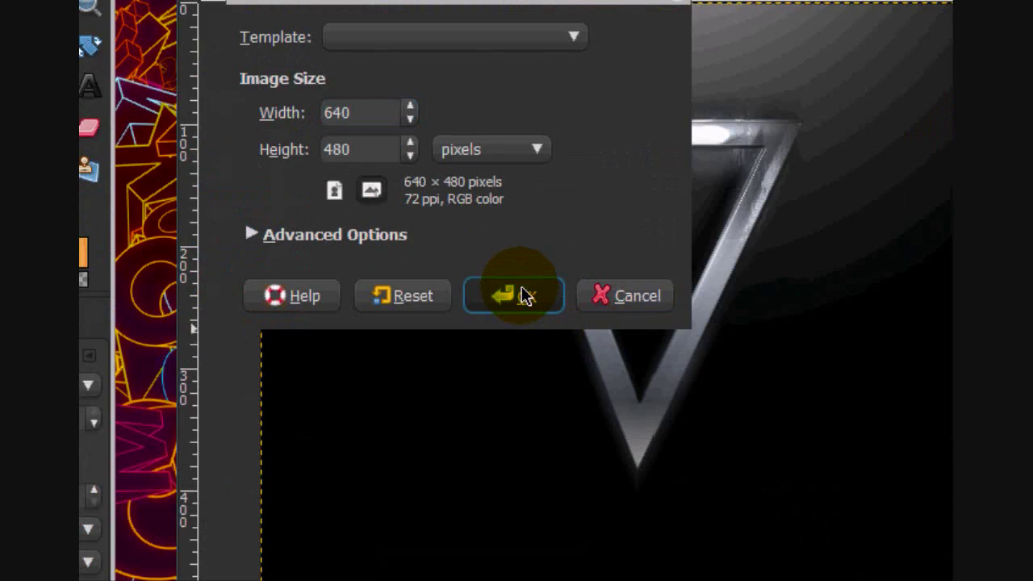
{"action": "left_click", "coordinate": [523, 291]}
{"action": "left_click", "coordinate": [696, 88]}
{"action": "left_click_drag", "start_coordinate": [383, 74], "coordinate": [676, 81]}
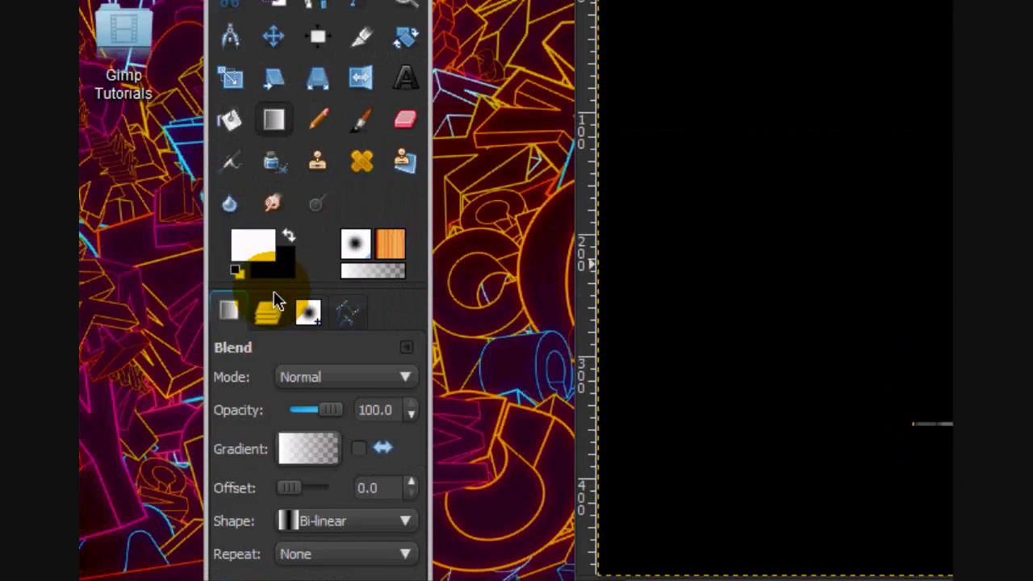
- Add a new 640 × 480 px layer with transparent fill above the black background
{"action": "left_click", "coordinate": [269, 313]}
{"action": "left_click", "coordinate": [227, 520]}
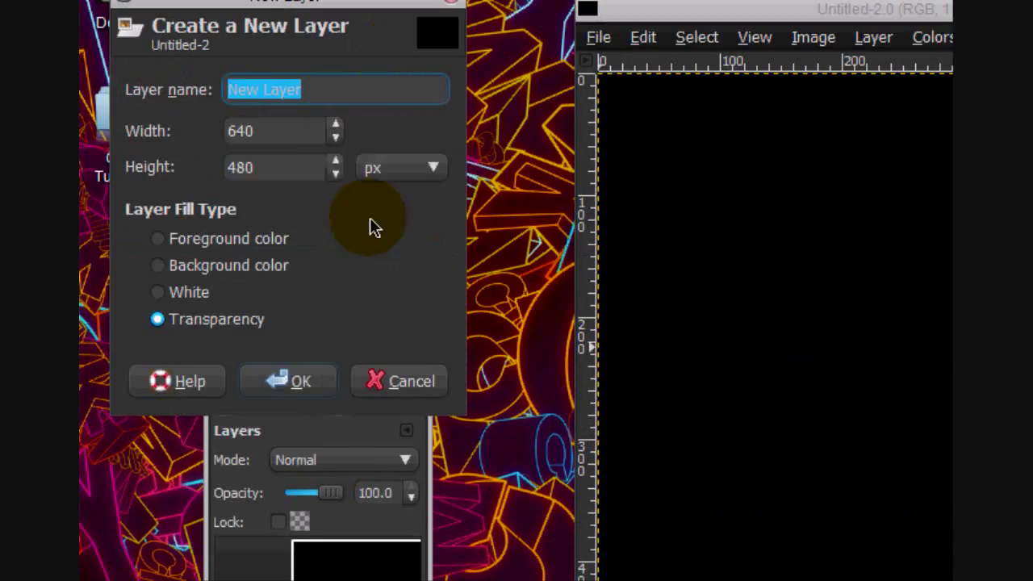
{"action": "left_click", "coordinate": [300, 383]}
- Draw a V-shaped path with the Paths tool, placing its lowest anchor near the horizontal centre of the image
{"action": "left_click", "coordinate": [319, 158]}
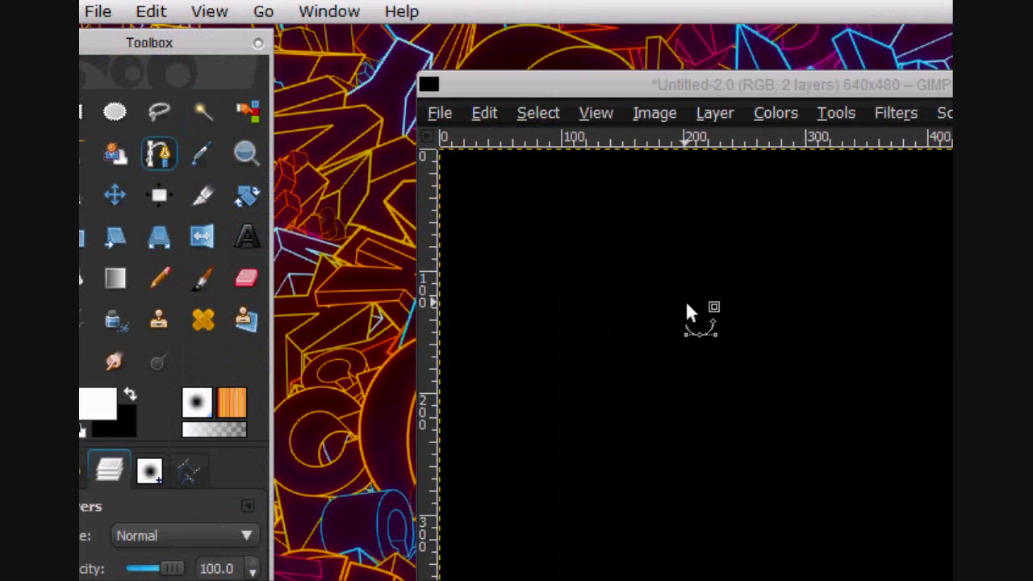
{"action": "left_click", "coordinate": [679, 307]}
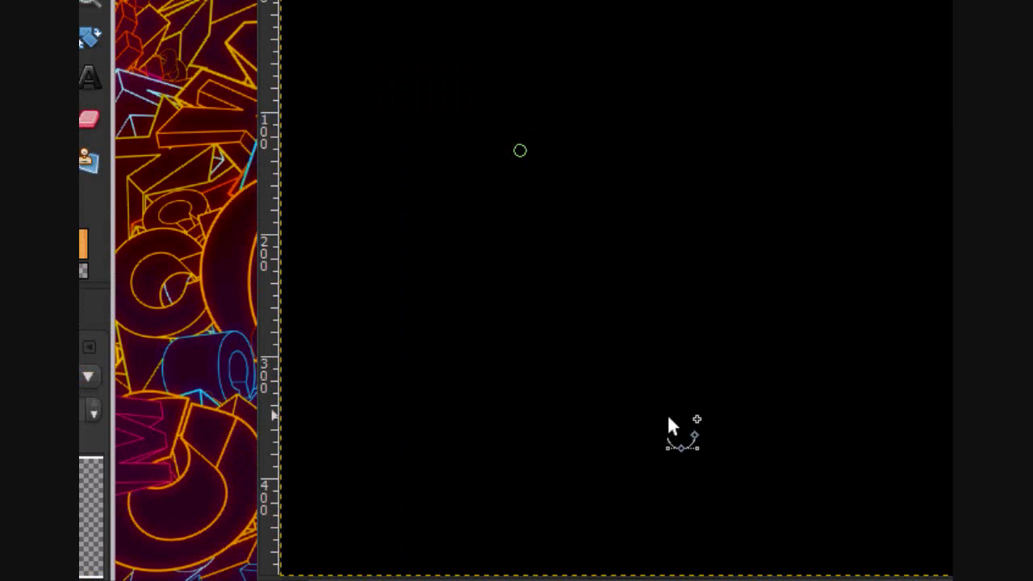
{"action": "left_click", "coordinate": [678, 420]}
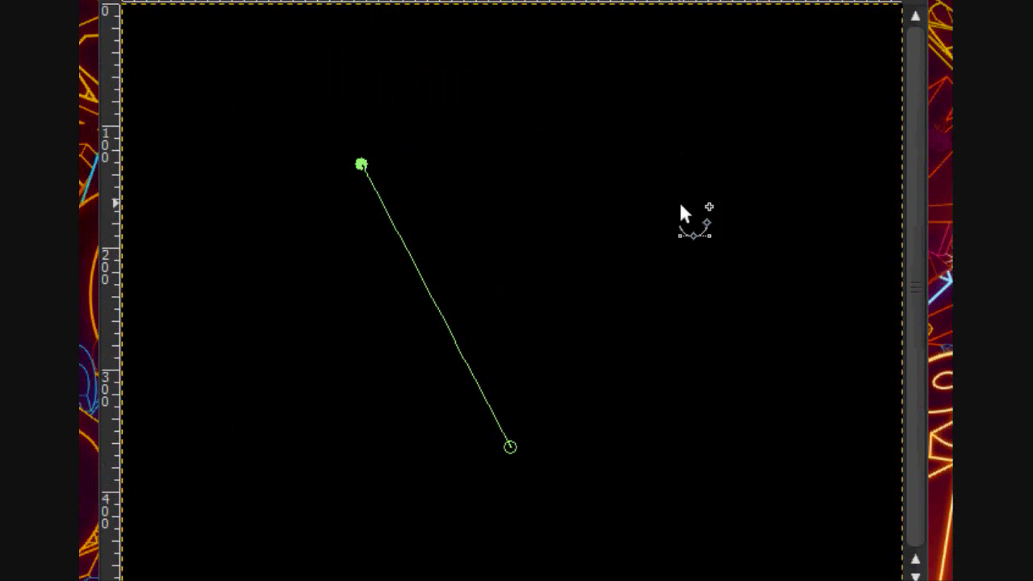
{"action": "left_click", "coordinate": [694, 163]}
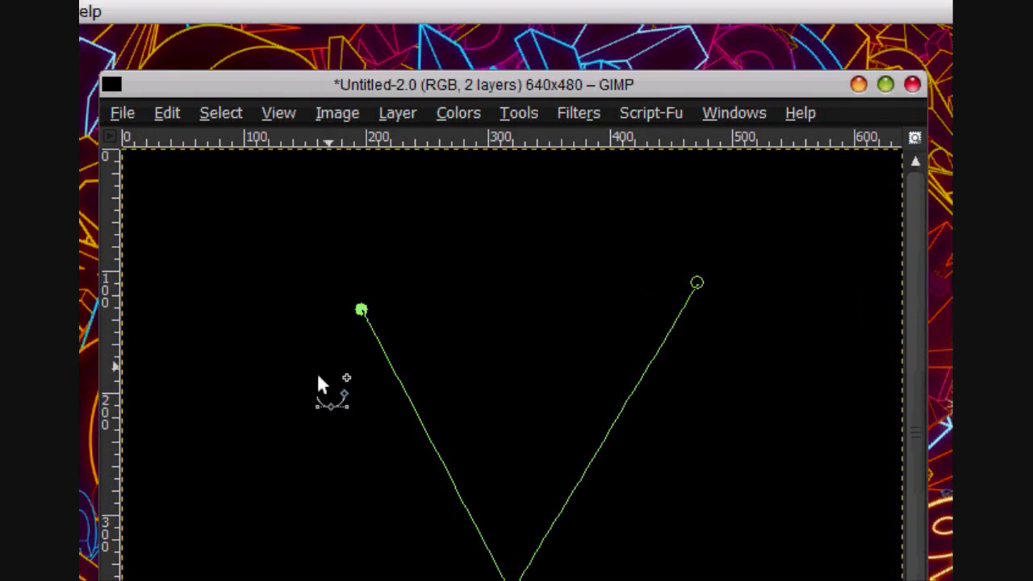
- Adjust the anchors and close the path into a level triangle about 300 px wide, ready as a selection
{"action": "left_click_drag", "start_coordinate": [517, 309], "coordinate": [489, 266]}
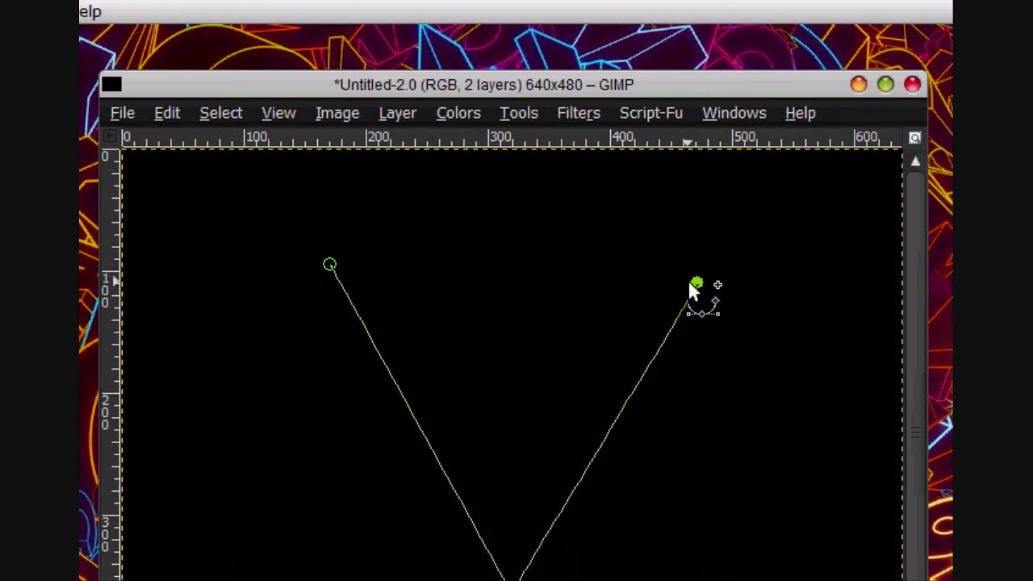
{"action": "left_click", "coordinate": [696, 284], "text": "ctrl"}
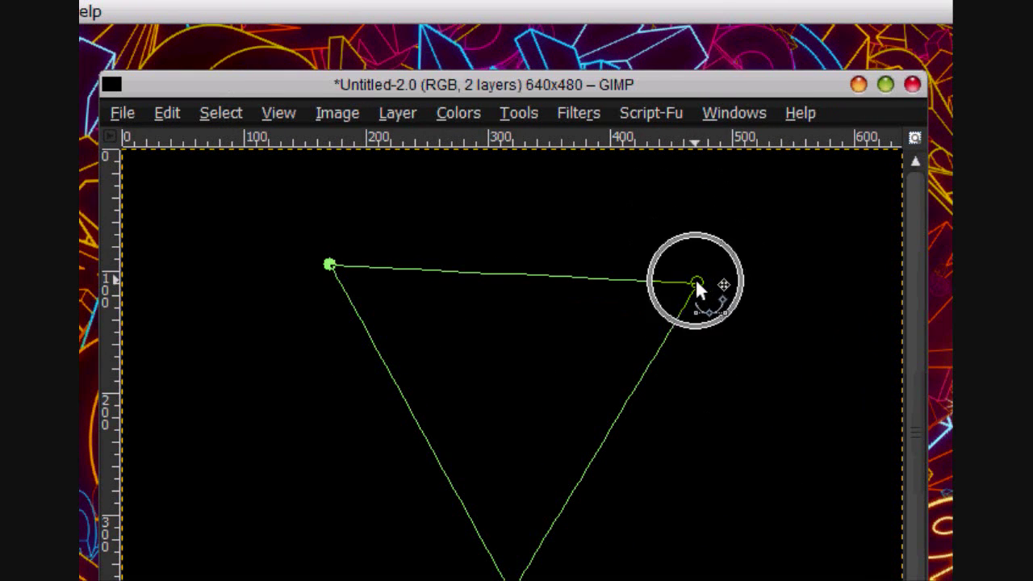
{"action": "left_click_drag", "start_coordinate": [694, 283], "coordinate": [696, 265]}
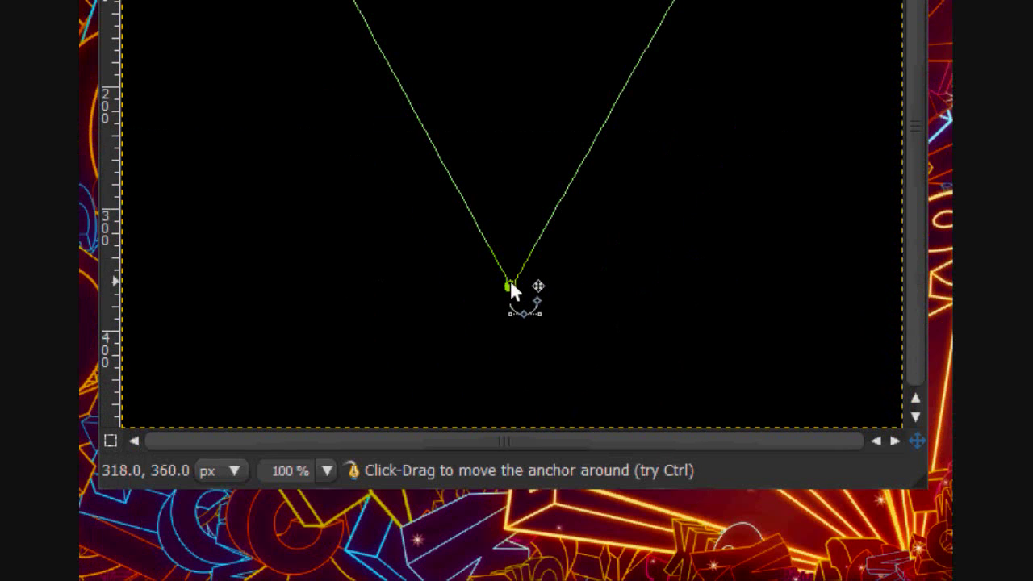
{"action": "left_click_drag", "start_coordinate": [511, 283], "coordinate": [531, 287]}
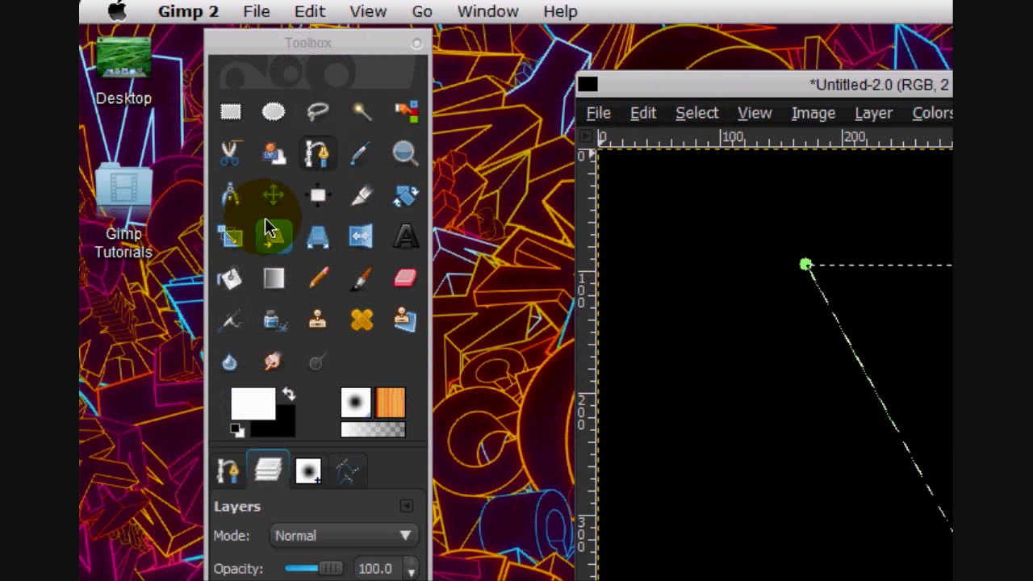
- Fill the triangular selection with white using the Bucket Fill tool
{"action": "left_click", "coordinate": [229, 278]}
{"action": "left_click", "coordinate": [289, 394]}
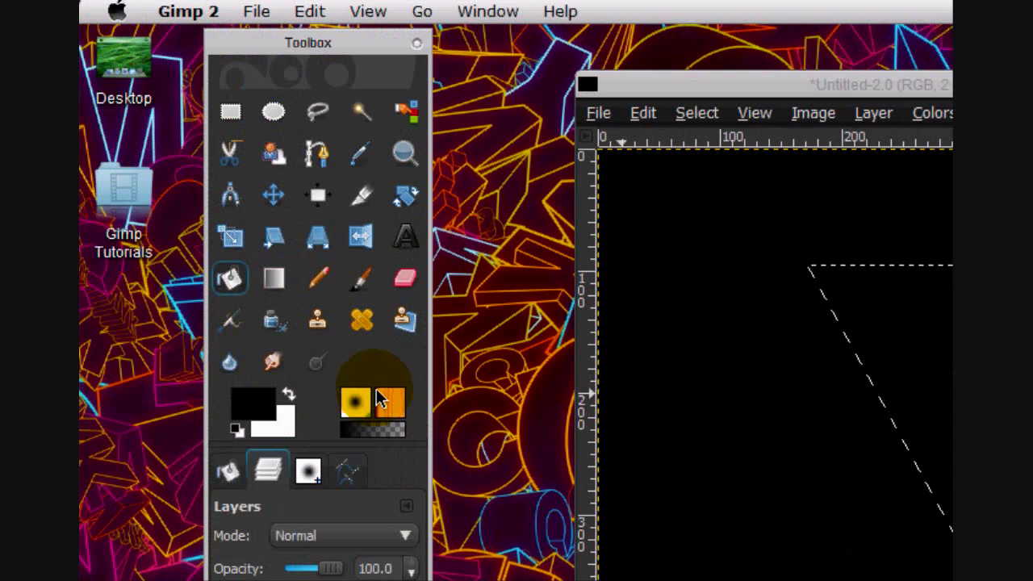
{"action": "left_click", "coordinate": [289, 394]}
{"action": "left_click", "coordinate": [1008, 357]}
- Shrink the triangular selection by 20 pixels
{"action": "left_click", "coordinate": [377, 113]}
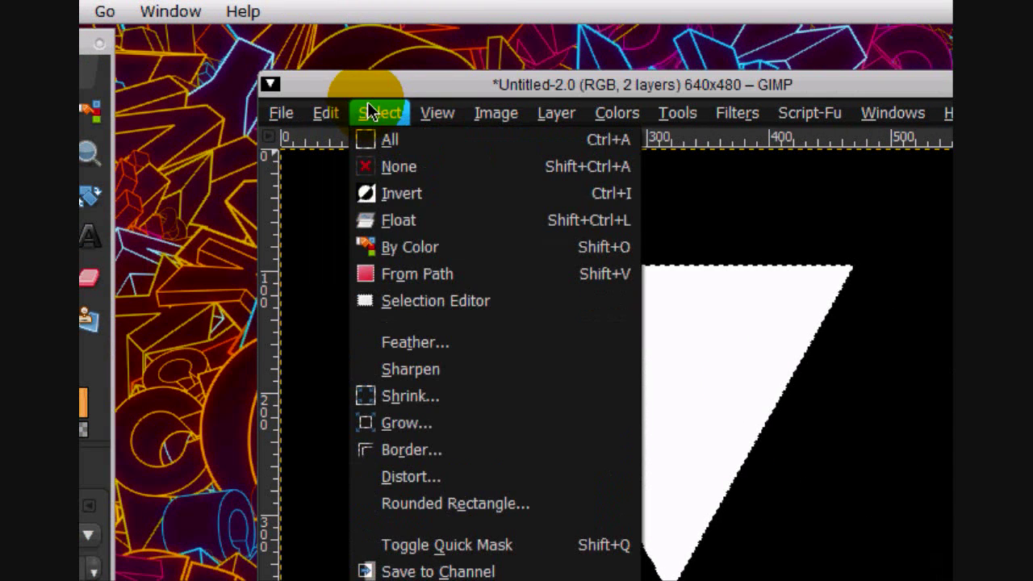
{"action": "left_click", "coordinate": [409, 237]}
{"action": "left_click_drag", "start_coordinate": [678, 280], "coordinate": [446, 288]}
{"action": "key", "text": "BackSpace"}
{"action": "type", "text": "20"}
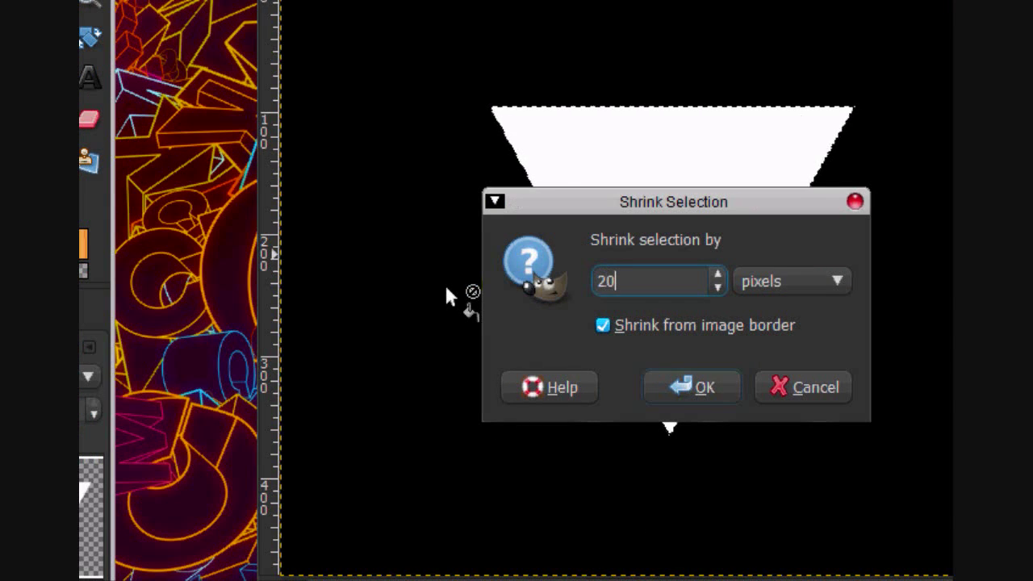
{"action": "left_click", "coordinate": [691, 387]}
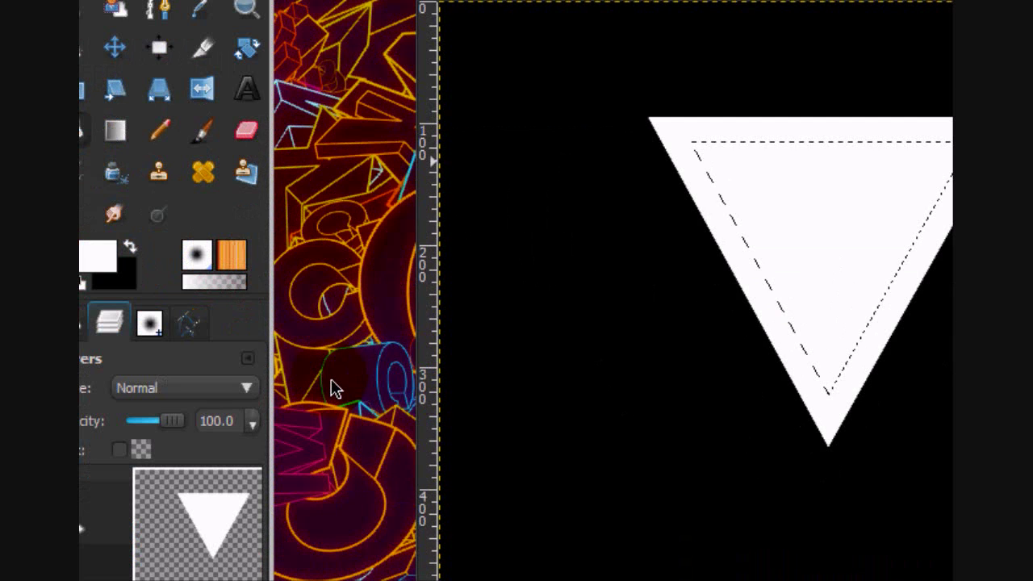
- Delete the inner triangle to leave a white outline, and remove the selection
{"action": "key", "text": "Delete"}
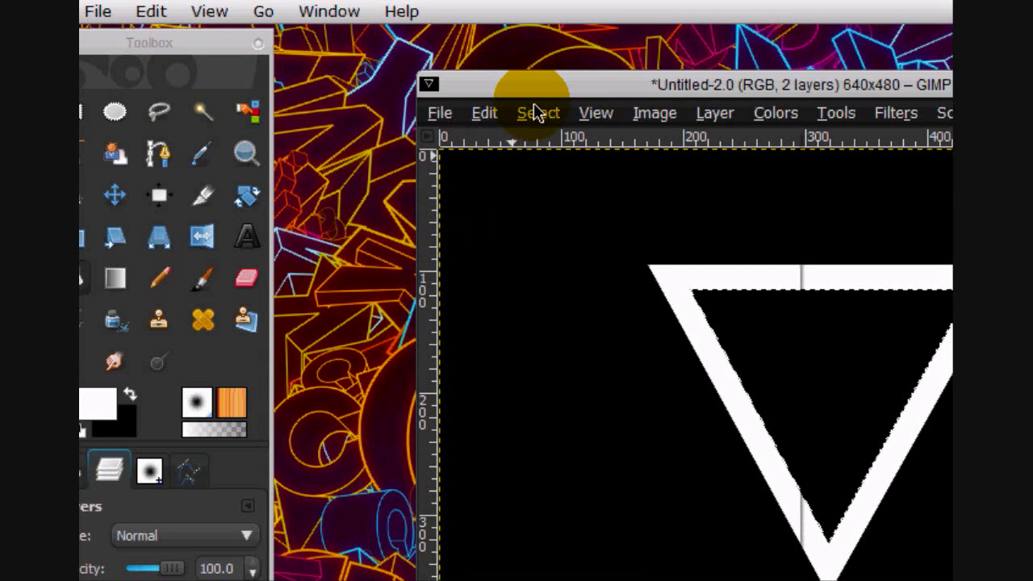
{"action": "left_click", "coordinate": [538, 113]}
{"action": "left_click", "coordinate": [557, 168]}
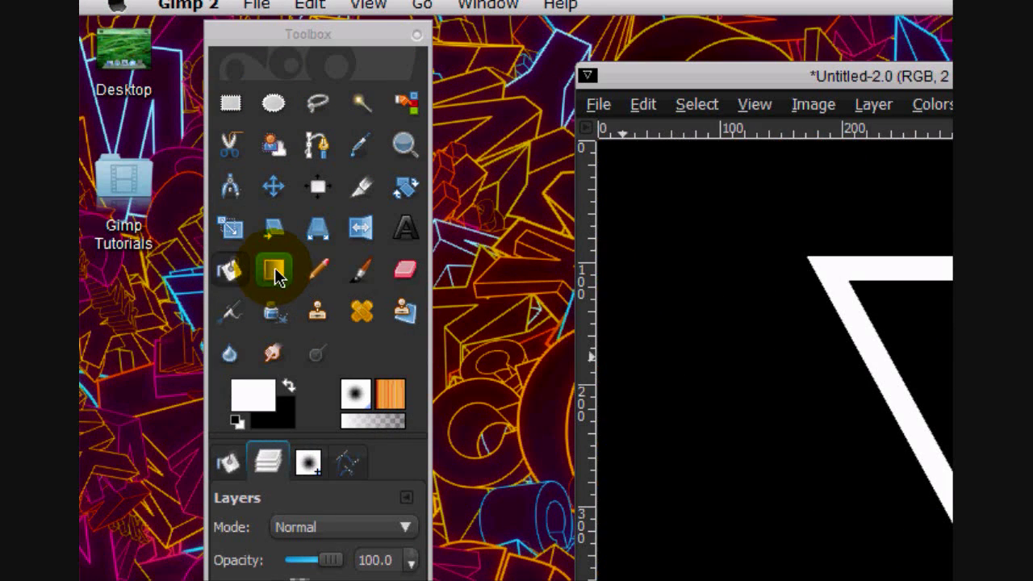
- Activate the Blend tool and set the foreground color to the saved light grey-blue
{"action": "left_click", "coordinate": [275, 269]}
{"action": "key", "text": "d"}
{"action": "key", "text": "x"}
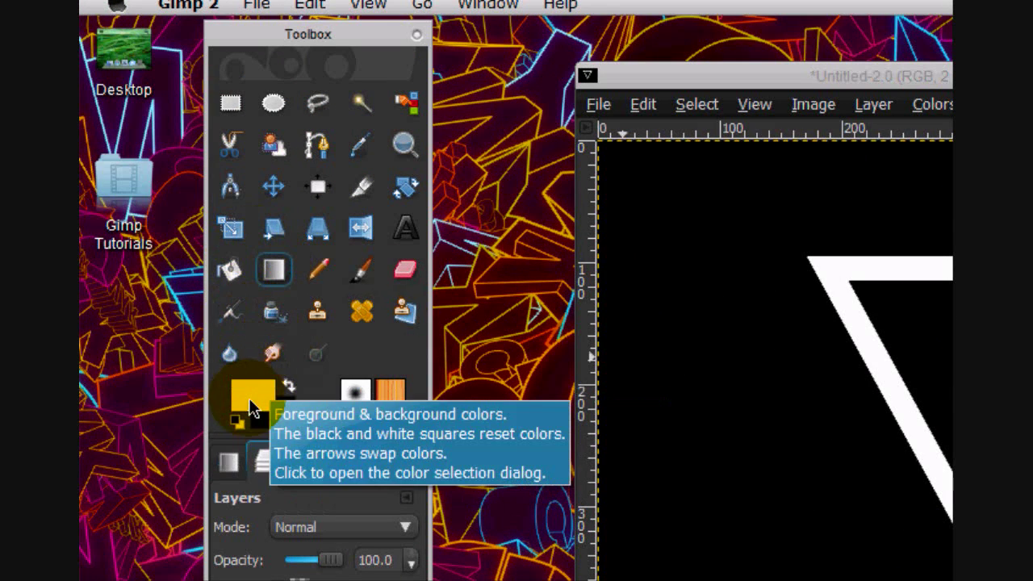
{"action": "left_click", "coordinate": [252, 408]}
{"action": "left_click", "coordinate": [456, 418]}
{"action": "left_click", "coordinate": [521, 518]}
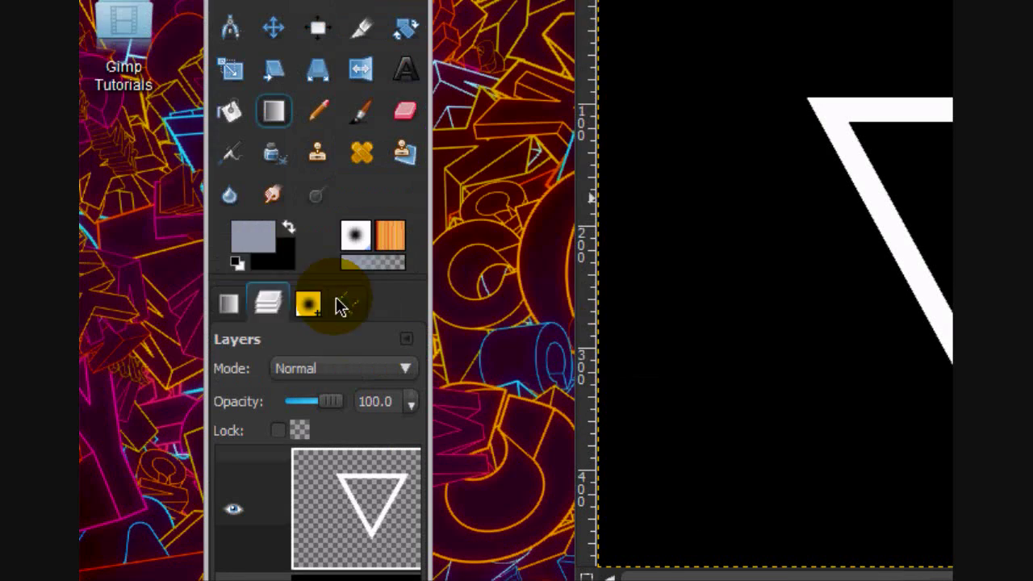
- Set the background color to the saved near-black swatch
{"action": "left_click", "coordinate": [290, 260]}
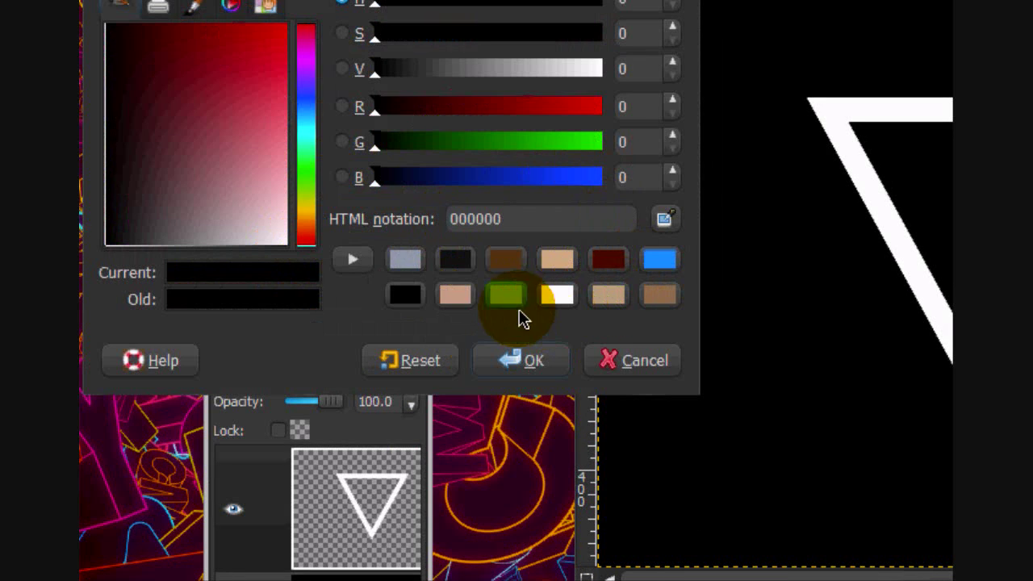
{"action": "left_click", "coordinate": [442, 262]}
{"action": "left_click", "coordinate": [533, 361]}
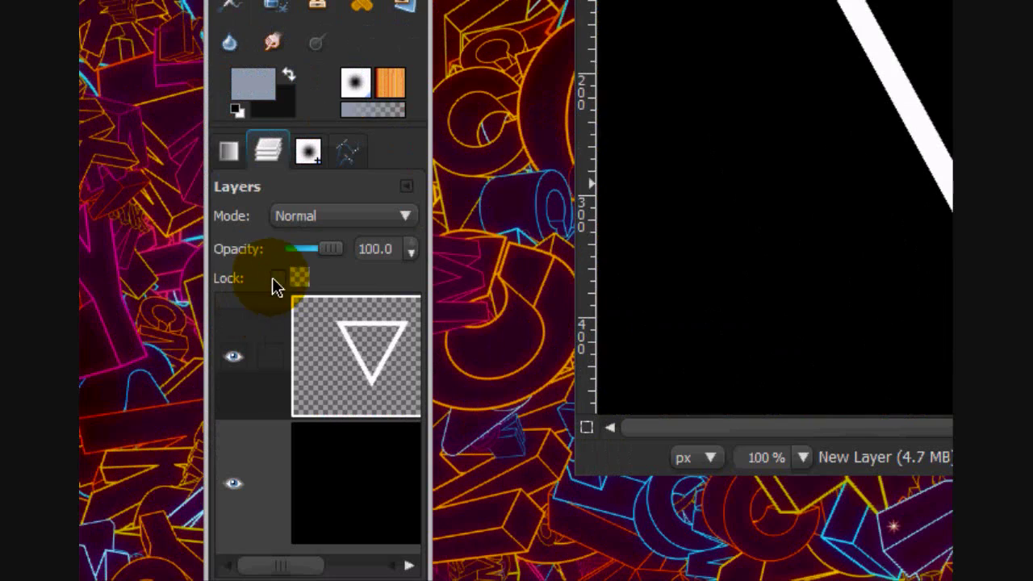
- Lock the triangle layer's transparency and draw a bi-linear grey-blue gradient diagonally across the outline
{"action": "left_click", "coordinate": [279, 278]}
{"action": "left_click_drag", "start_coordinate": [655, 210], "coordinate": [491, 99]}
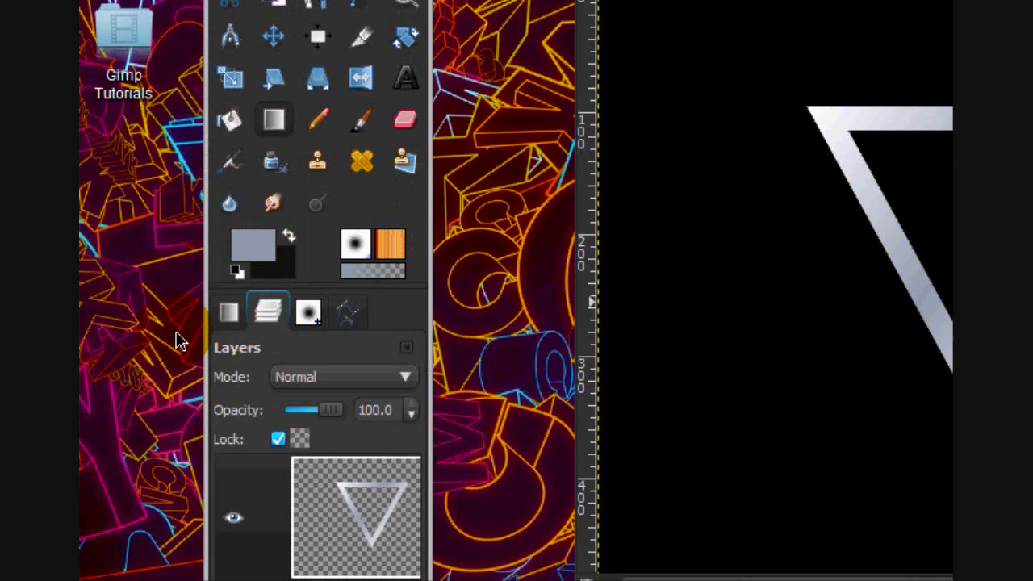
- Set the Blend tool's shape to Radial and its gradient to FG to BG (RGB)
{"action": "left_click", "coordinate": [238, 315]}
{"action": "left_click", "coordinate": [308, 524]}
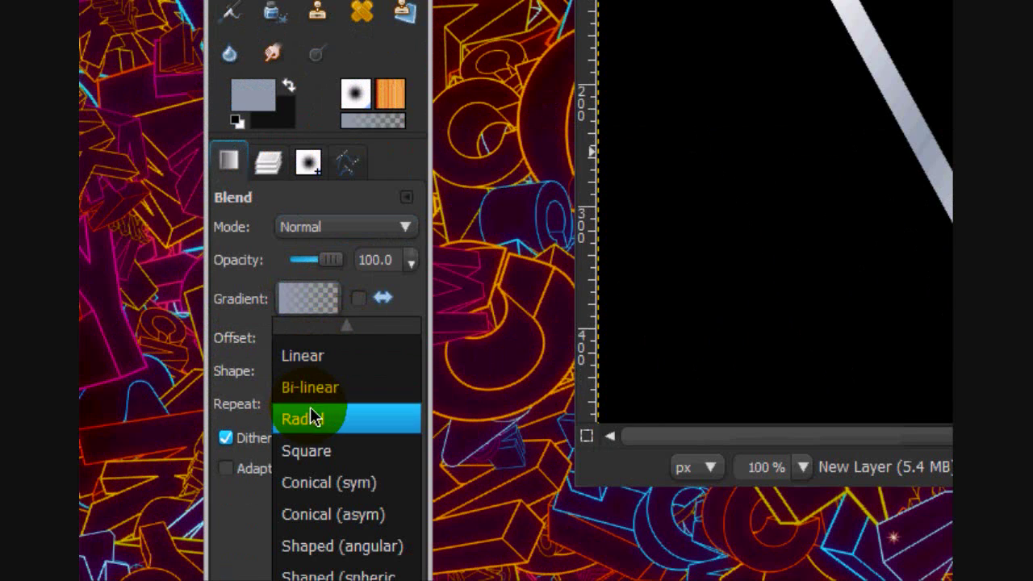
{"action": "left_click", "coordinate": [312, 412]}
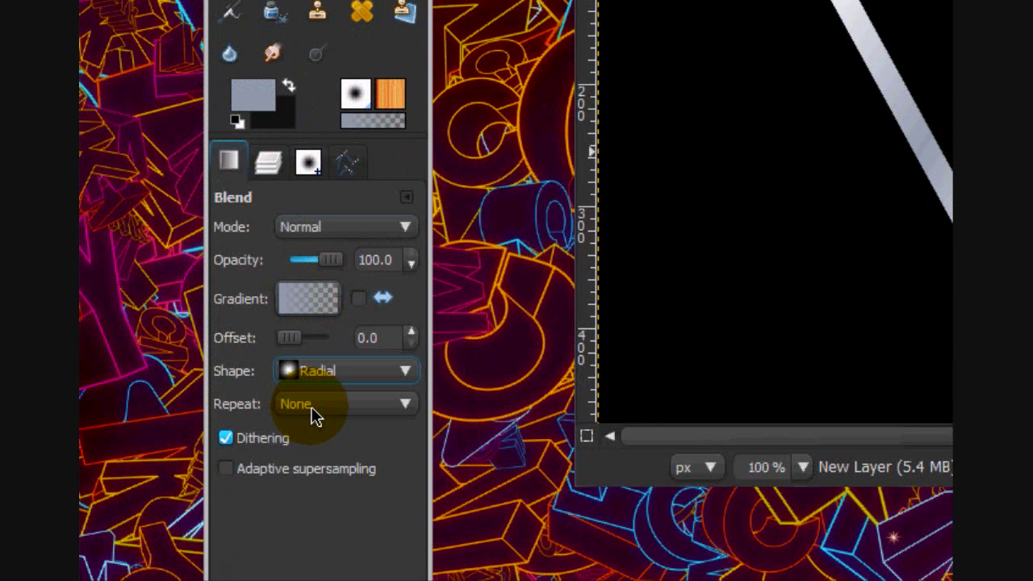
{"action": "left_click", "coordinate": [319, 298]}
{"action": "left_click", "coordinate": [317, 297]}
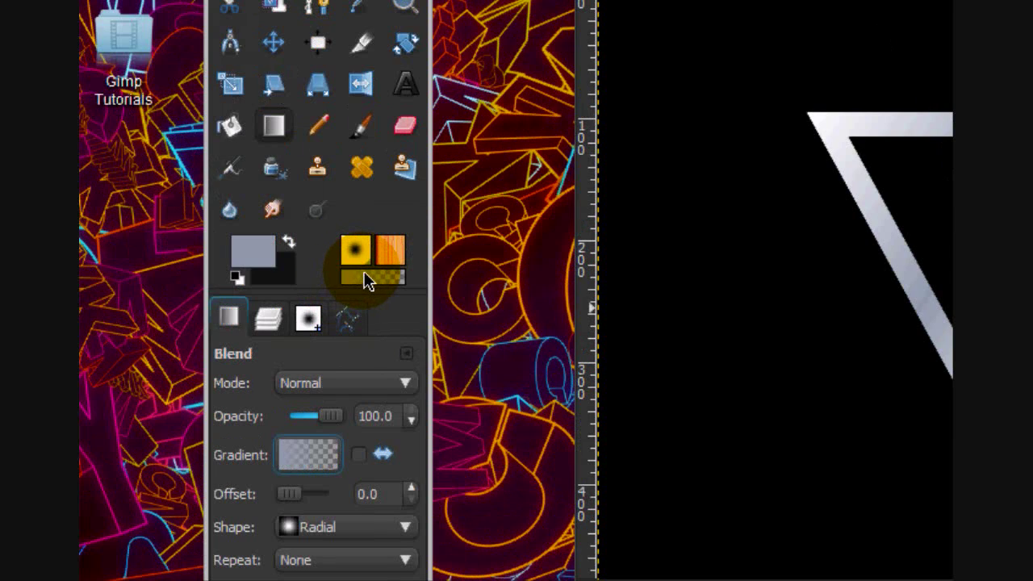
{"action": "left_click", "coordinate": [364, 275]}
{"action": "left_click", "coordinate": [272, 122]}
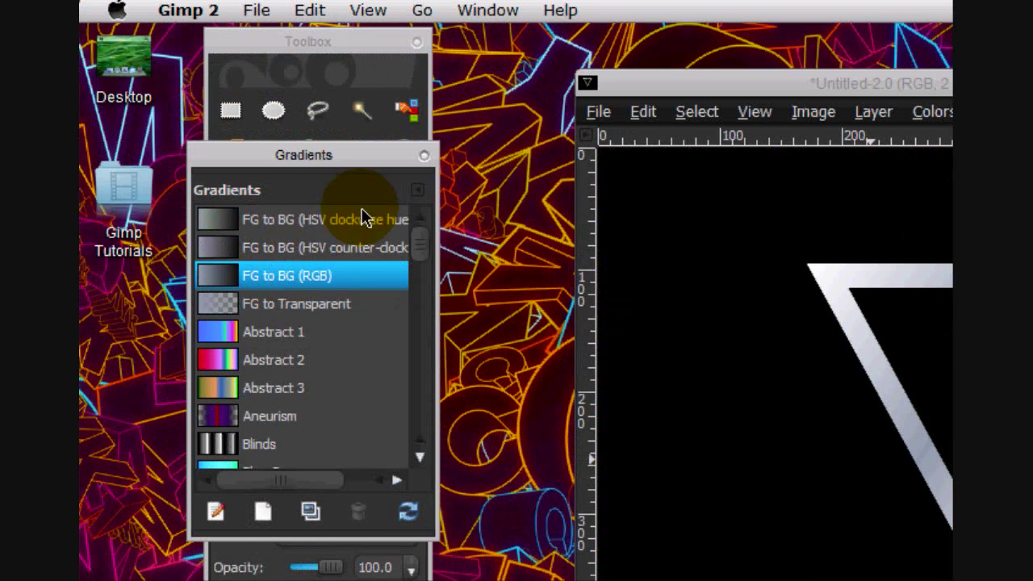
{"action": "left_click", "coordinate": [426, 162]}
- Apply the radial gradient to the triangle outline, from its middle outward to the upper-left corner
{"action": "left_click_drag", "start_coordinate": [702, 395], "coordinate": [646, 348]}
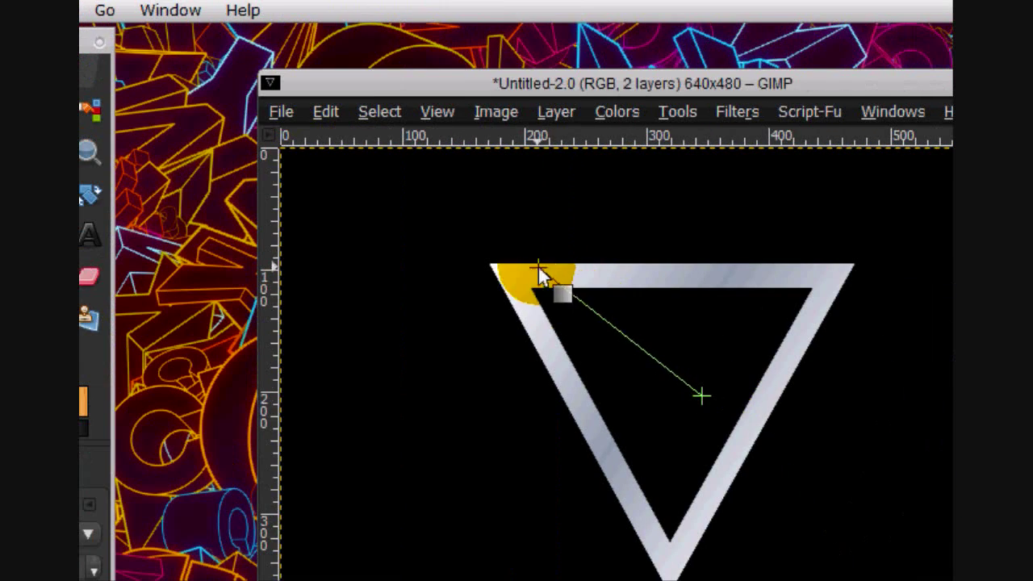
{"action": "left_click_drag", "start_coordinate": [538, 268], "coordinate": [538, 268]}
{"action": "left_click_drag", "start_coordinate": [671, 397], "coordinate": [493, 257]}
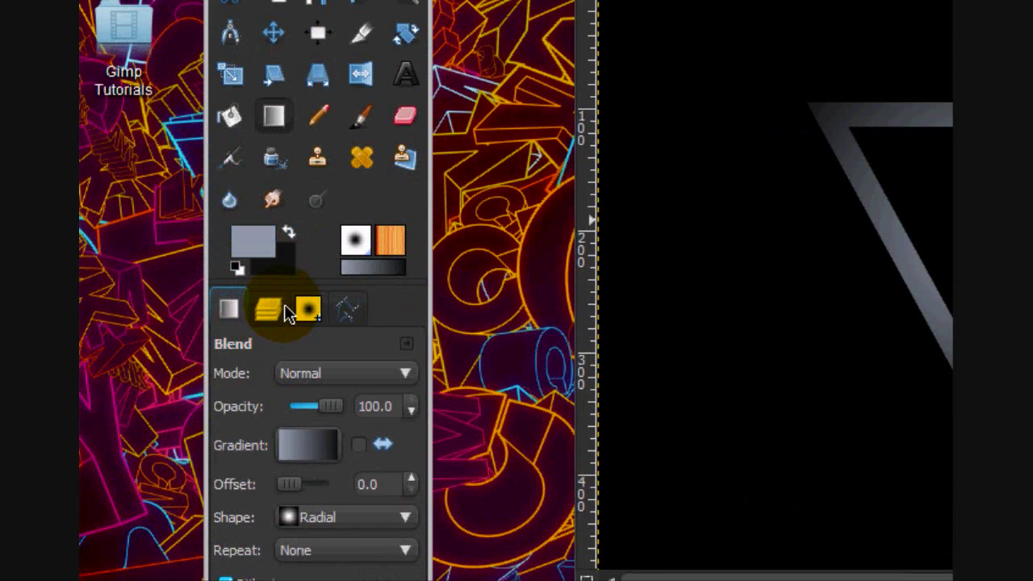
- Add another new layer with transparent fill above the triangle layer
{"action": "left_click", "coordinate": [270, 304]}
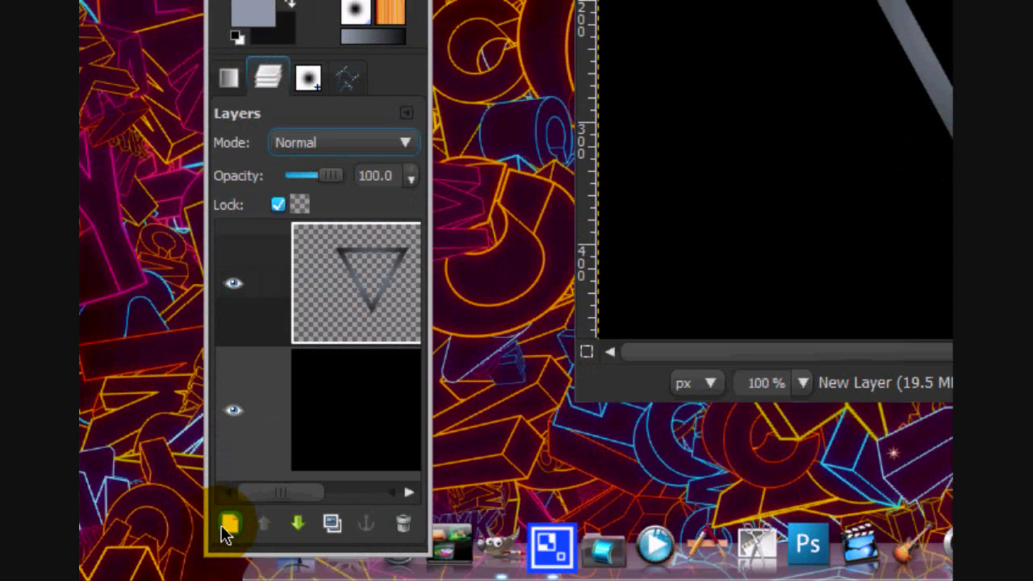
{"action": "left_click", "coordinate": [229, 526]}
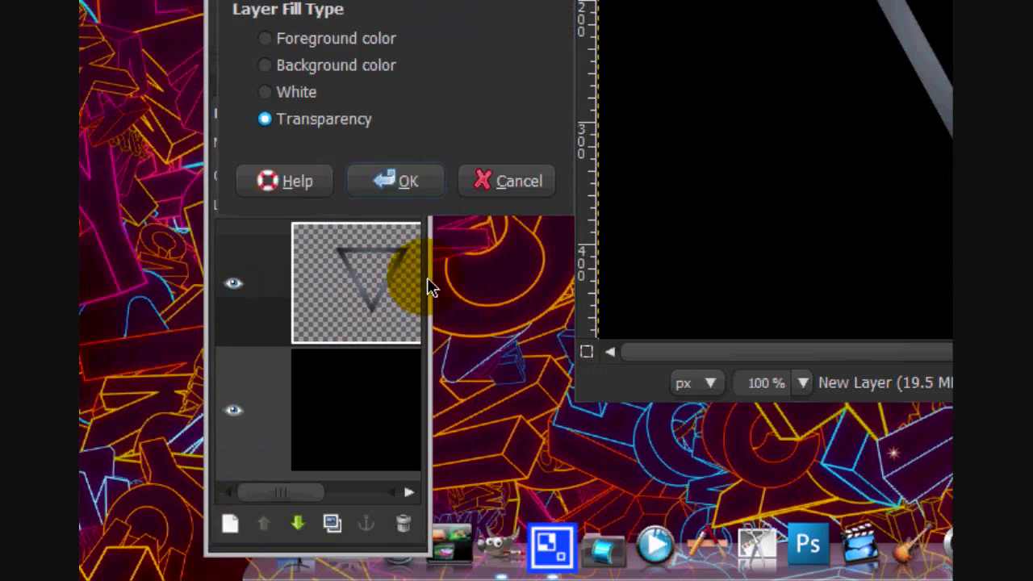
{"action": "left_click", "coordinate": [403, 179]}
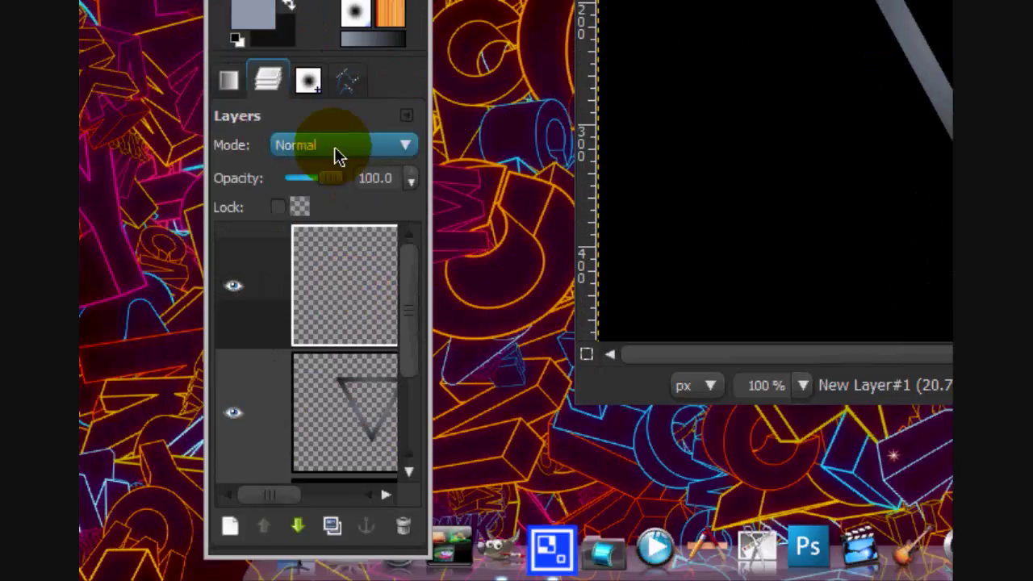
- Reset the colors to default black and white and bucket-fill the new top layer with black
{"action": "left_click", "coordinate": [229, 43]}
{"action": "left_click", "coordinate": [238, 339]}
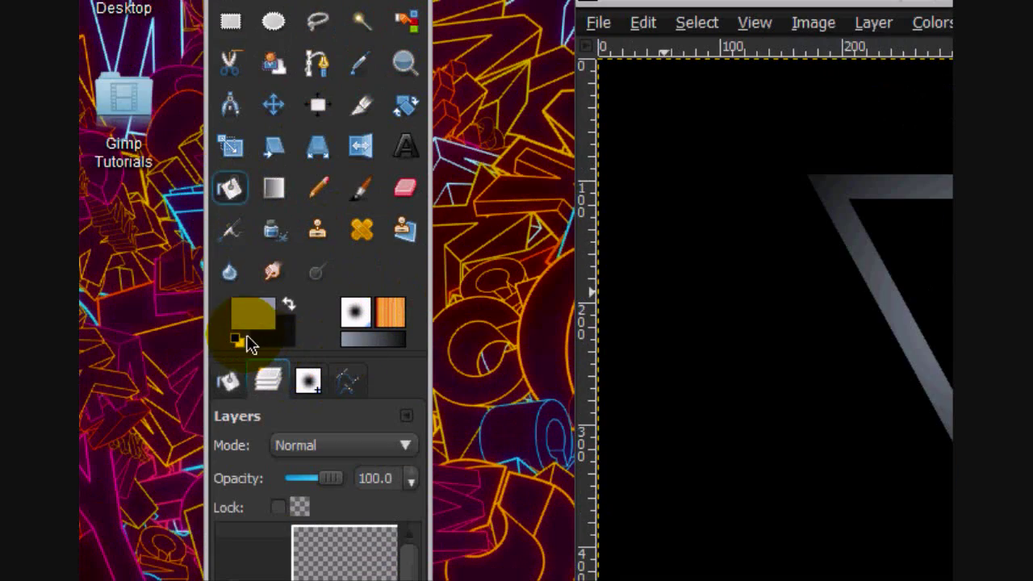
{"action": "left_click", "coordinate": [666, 339]}
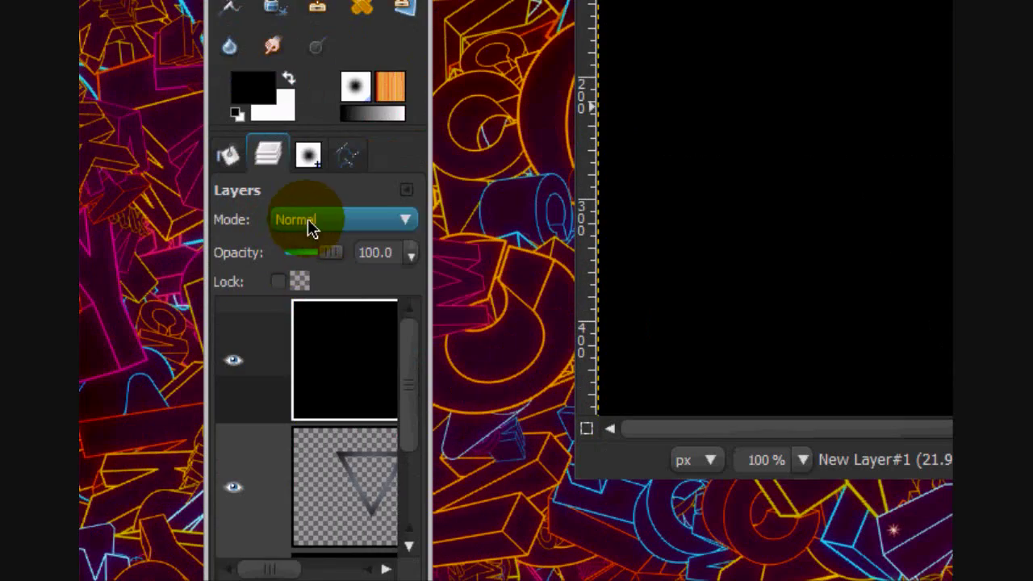
- Set the black top layer's blend mode to Dodge
{"action": "left_click", "coordinate": [310, 444]}
{"action": "left_click", "coordinate": [331, 456]}
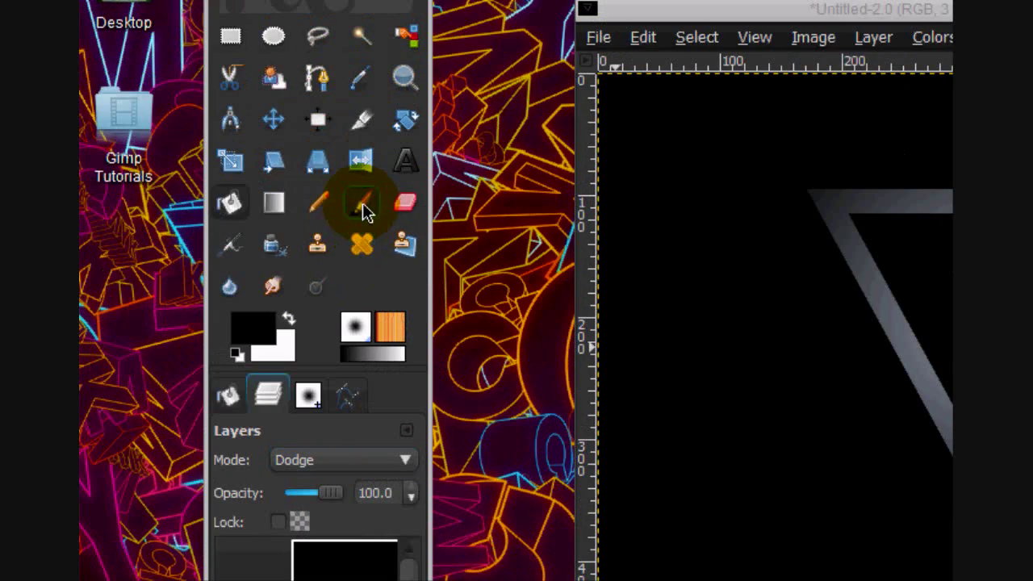
- Choose the Paintbrush, make white the foreground color, and set the brush scale to 1.35
{"action": "left_click", "coordinate": [363, 209]}
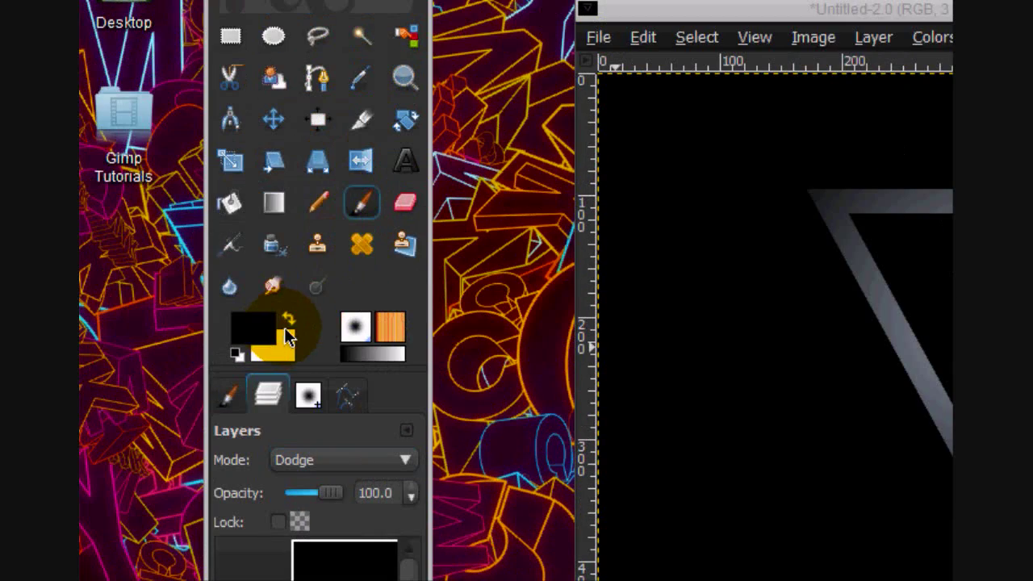
{"action": "left_click", "coordinate": [289, 318]}
{"action": "left_click", "coordinate": [229, 394]}
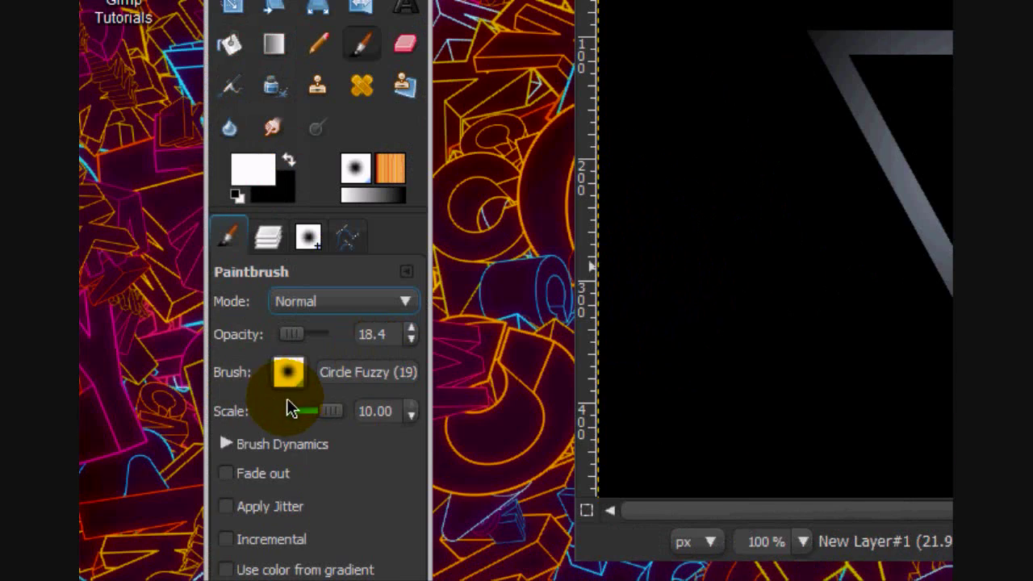
{"action": "left_click_drag", "start_coordinate": [337, 413], "coordinate": [315, 410]}
{"action": "left_click_drag", "start_coordinate": [314, 266], "coordinate": [388, 272]}
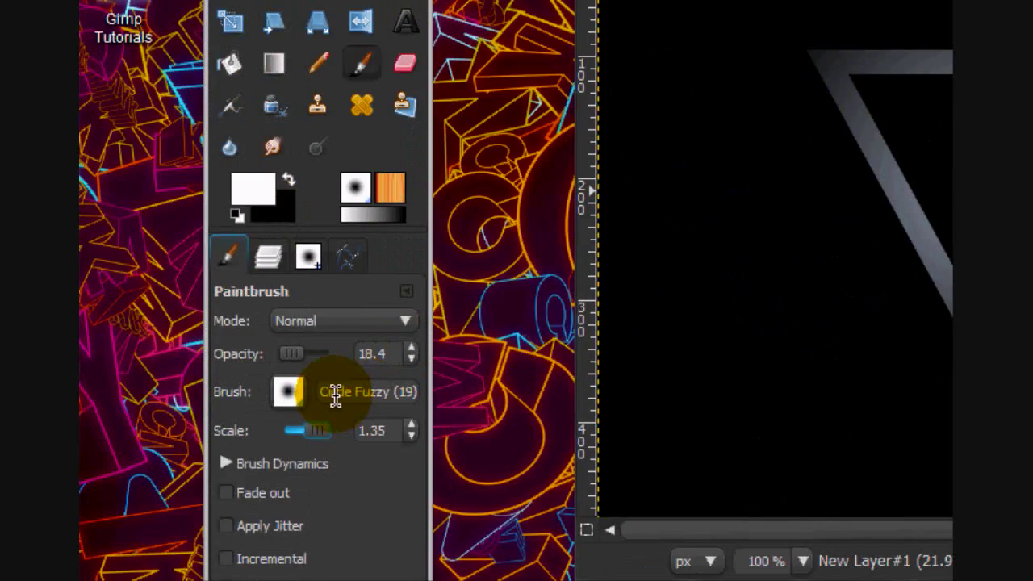
- Paint a bright white highlight along the middle of the triangle's upper bar, using straight strokes and extra dabs
{"action": "left_click", "coordinate": [572, 223]}
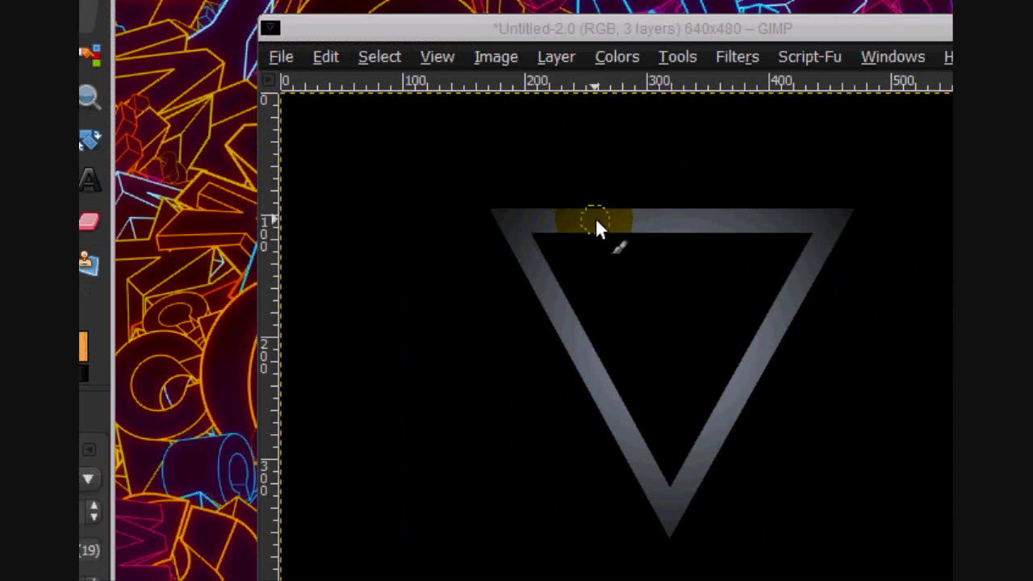
{"action": "left_click", "coordinate": [597, 223]}
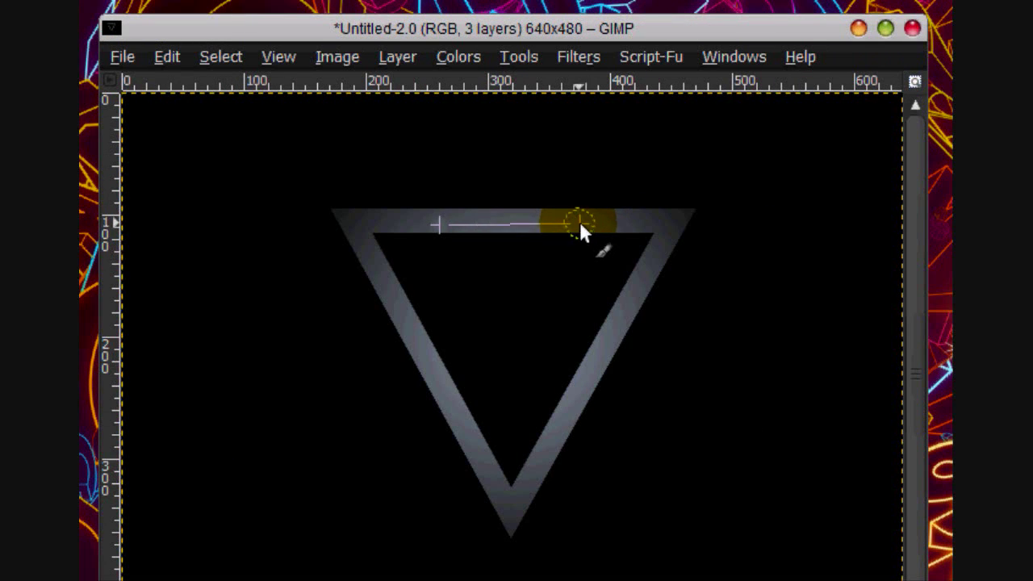
{"action": "left_click", "coordinate": [581, 224], "text": "shift"}
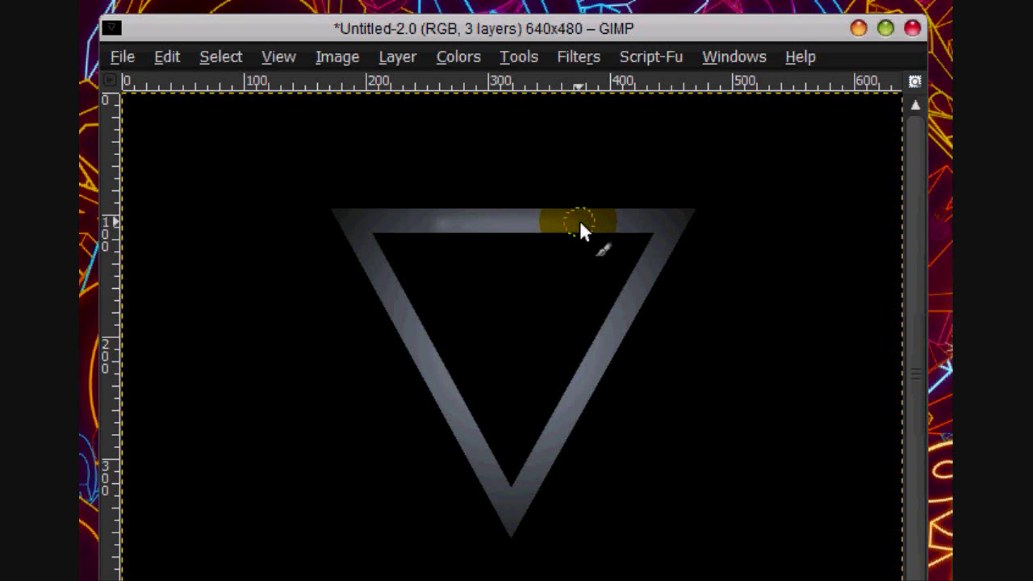
{"action": "left_click", "coordinate": [447, 223], "text": "shift"}
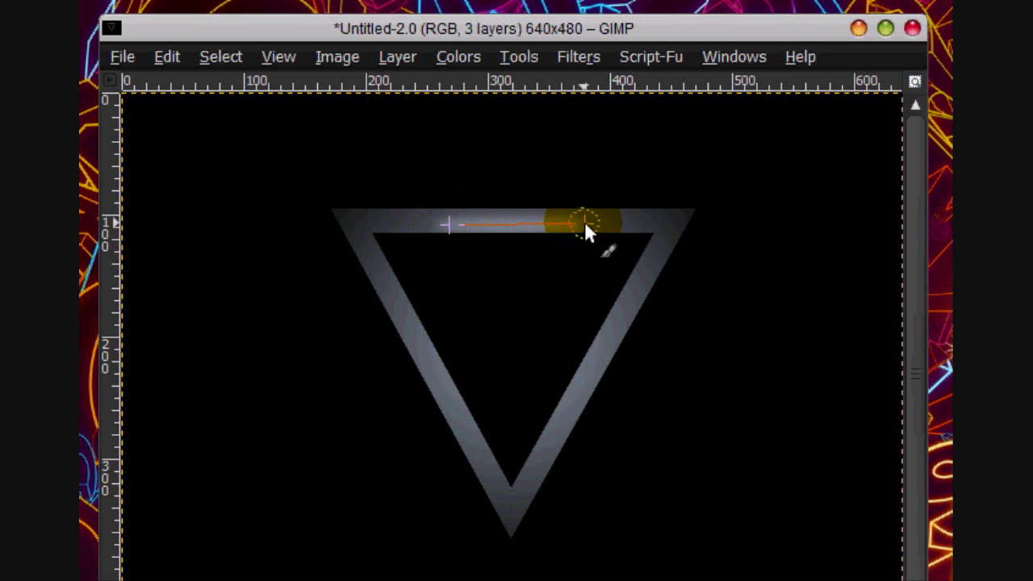
{"action": "left_click", "coordinate": [587, 227], "text": "shift"}
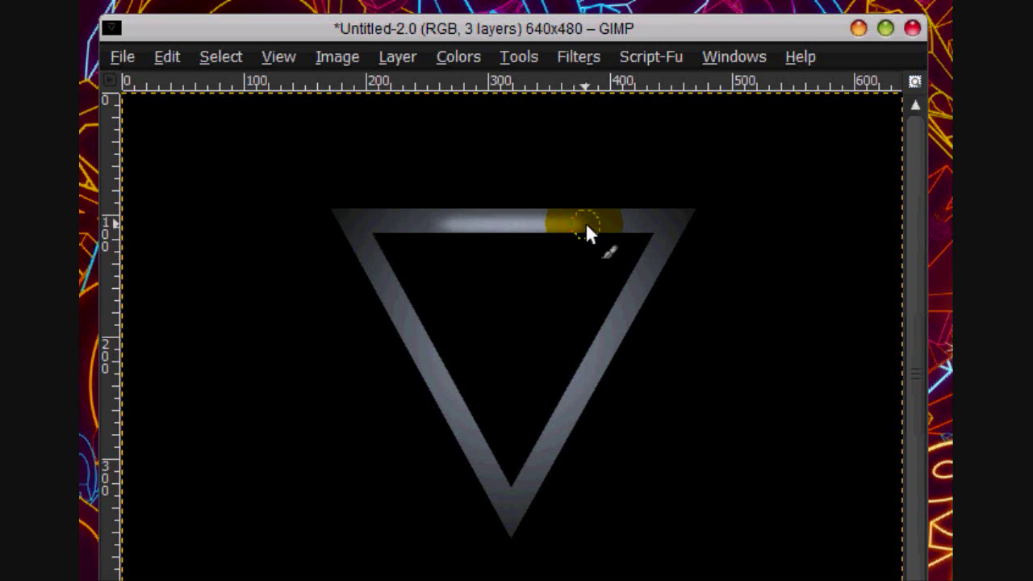
{"action": "left_click", "coordinate": [484, 222]}
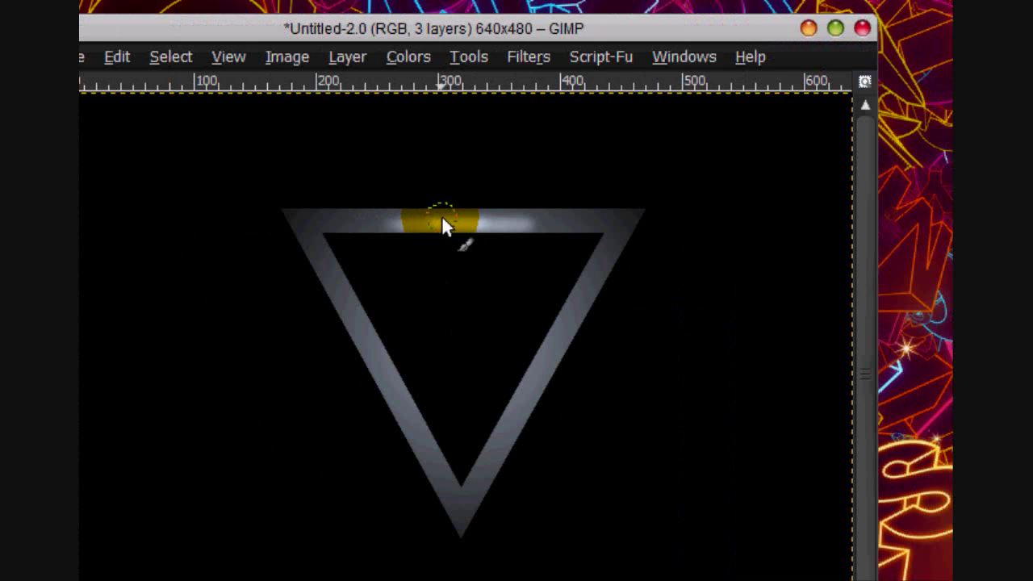
{"action": "mouse_move", "coordinate": [442, 215]}
{"action": "left_mouse_down"}
{"action": "mouse_move", "coordinate": [436, 225]}
{"action": "mouse_move", "coordinate": [469, 224]}
{"action": "mouse_move", "coordinate": [457, 223]}
{"action": "left_mouse_up"}
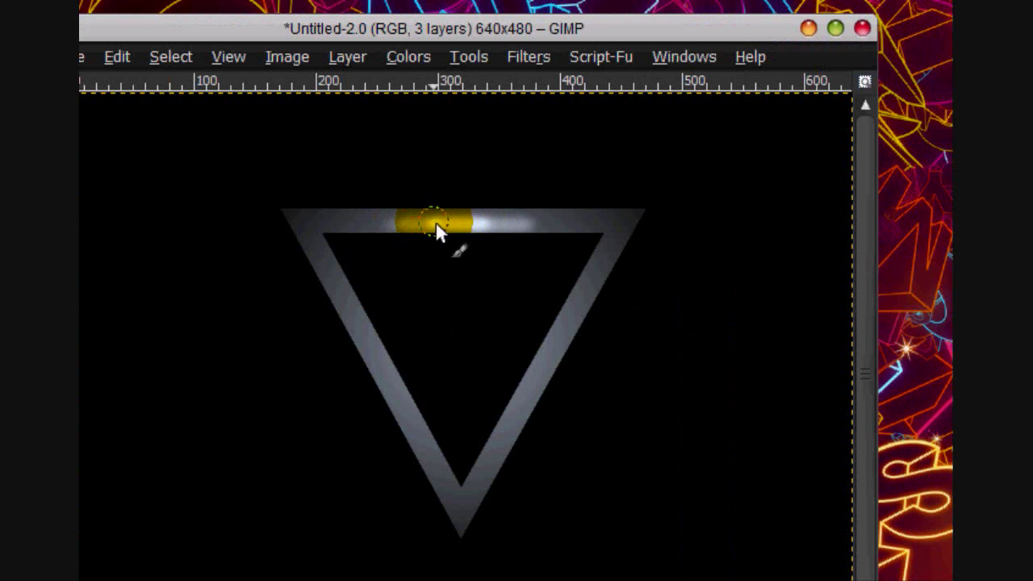
{"action": "mouse_move", "coordinate": [450, 218]}
{"action": "left_mouse_down"}
{"action": "mouse_move", "coordinate": [489, 229]}
{"action": "mouse_move", "coordinate": [382, 222]}
{"action": "mouse_move", "coordinate": [549, 234]}
{"action": "mouse_move", "coordinate": [430, 216]}
{"action": "left_mouse_up"}
{"action": "left_click_drag", "start_coordinate": [499, 216], "coordinate": [532, 232]}
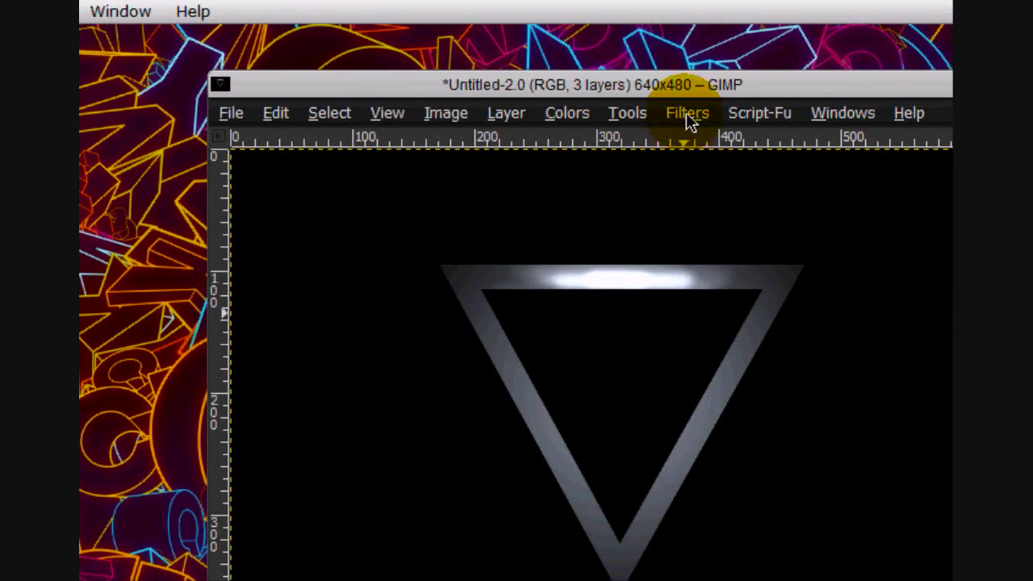
{"action": "left_click", "coordinate": [687, 113]}
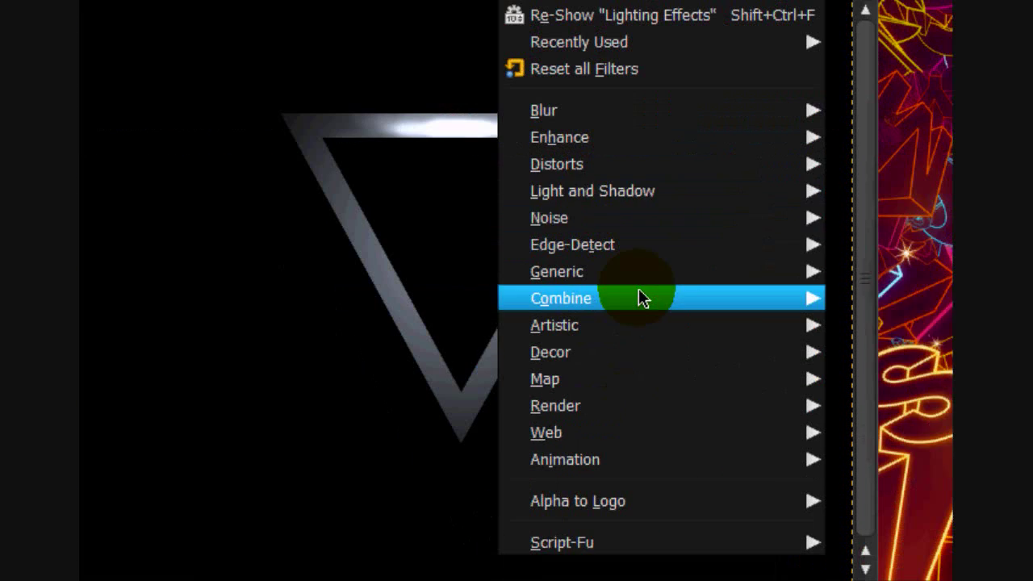
{"action": "mouse_move", "coordinate": [602, 346]}
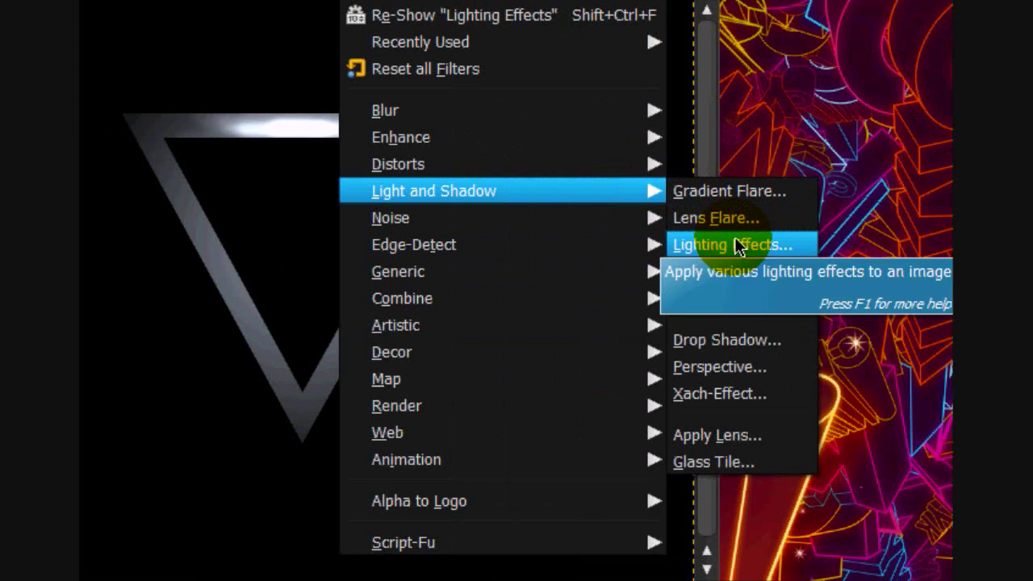
{"action": "left_click", "coordinate": [678, 244]}
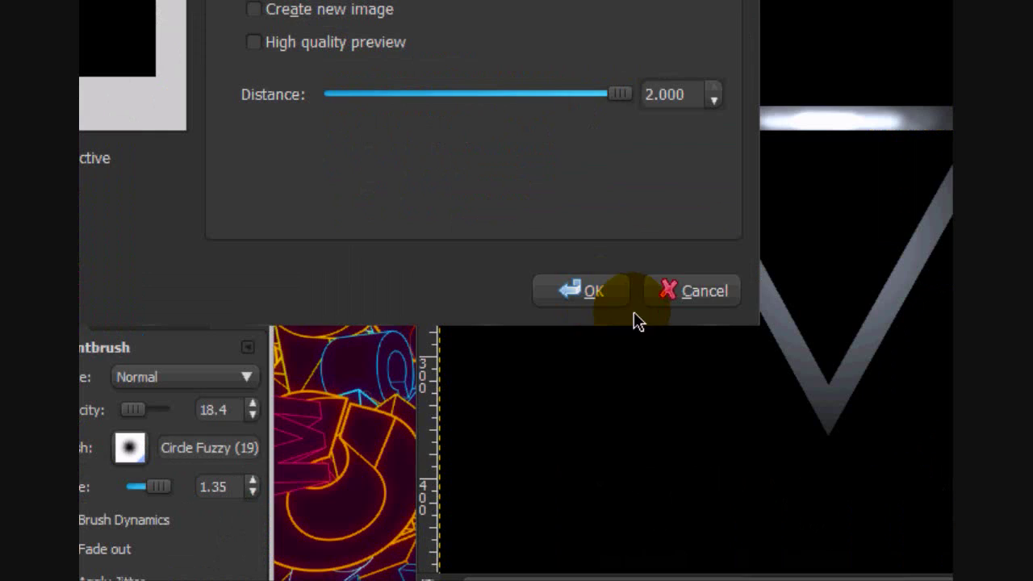
{"action": "left_click", "coordinate": [655, 299]}
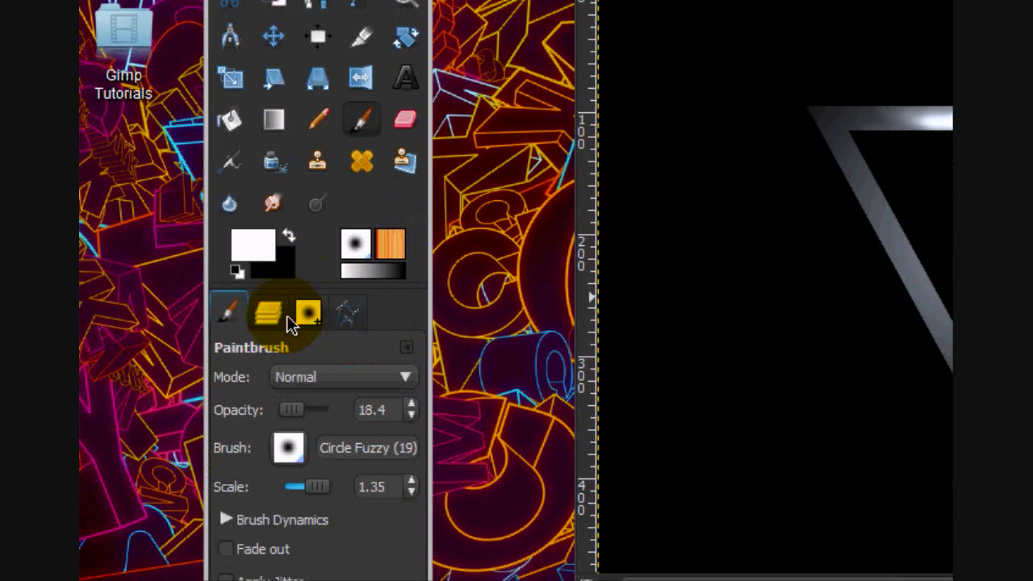
- Merge the painted Dodge layer down onto the triangle layer
{"action": "left_click", "coordinate": [272, 312]}
{"action": "right_click", "coordinate": [349, 356]}
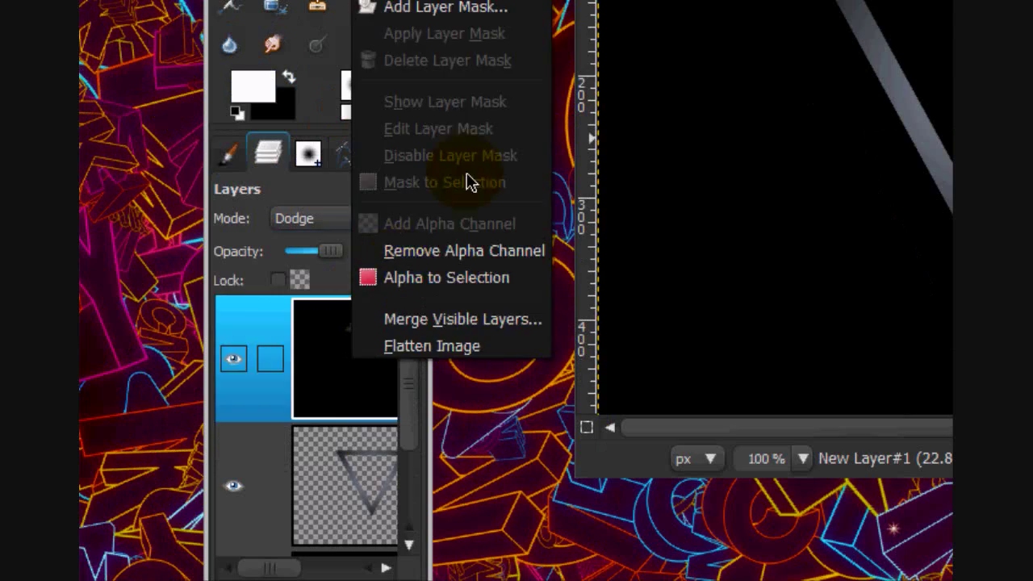
{"action": "left_click", "coordinate": [403, 151]}
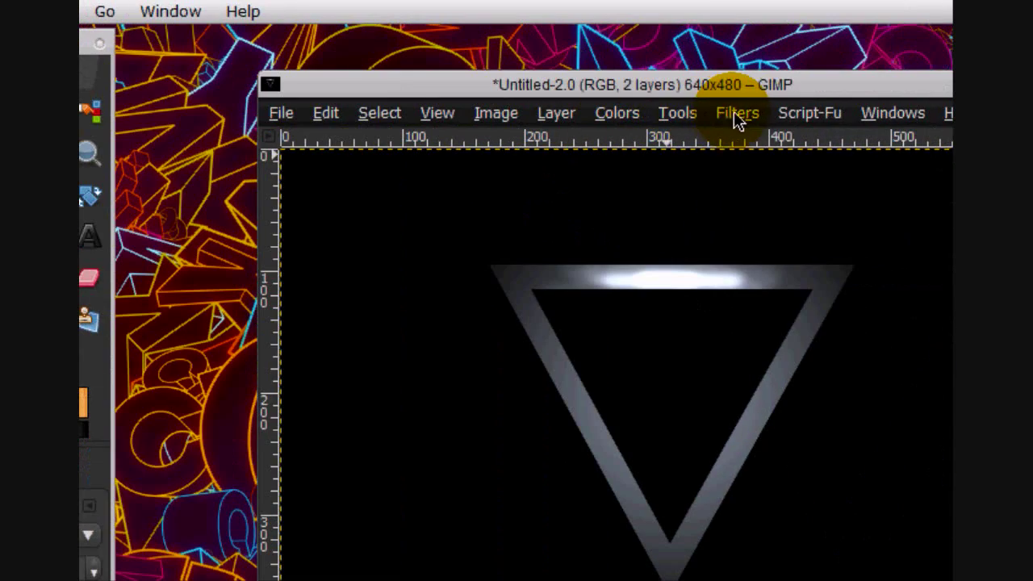
- Open the Lighting Effects filter on the merged triangle layer and move the light to the triangle's center
{"action": "left_click", "coordinate": [896, 104]}
{"action": "left_click", "coordinate": [653, 166]}
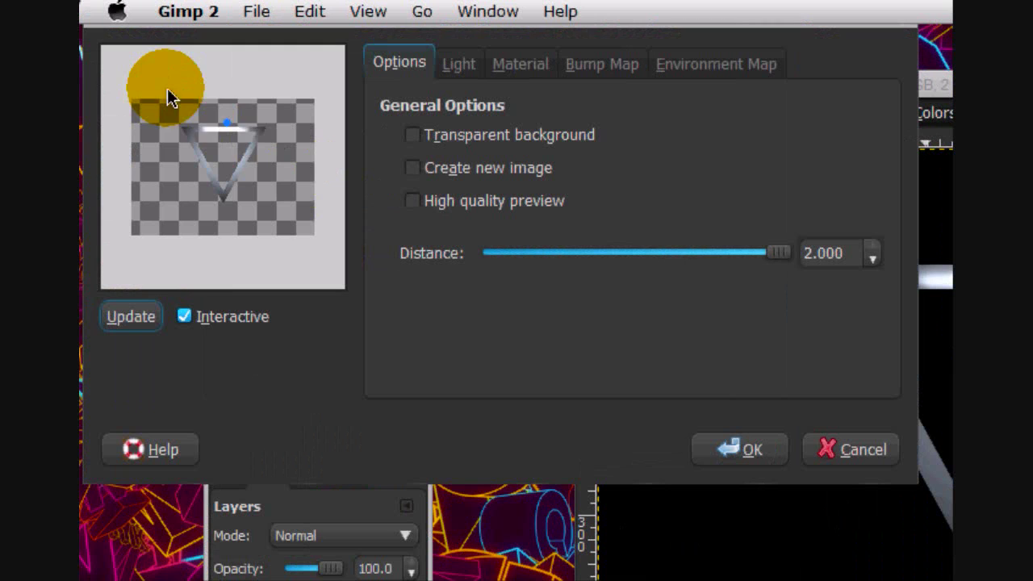
{"action": "left_click_drag", "start_coordinate": [169, 97], "coordinate": [221, 161]}
{"action": "left_click", "coordinate": [777, 255]}
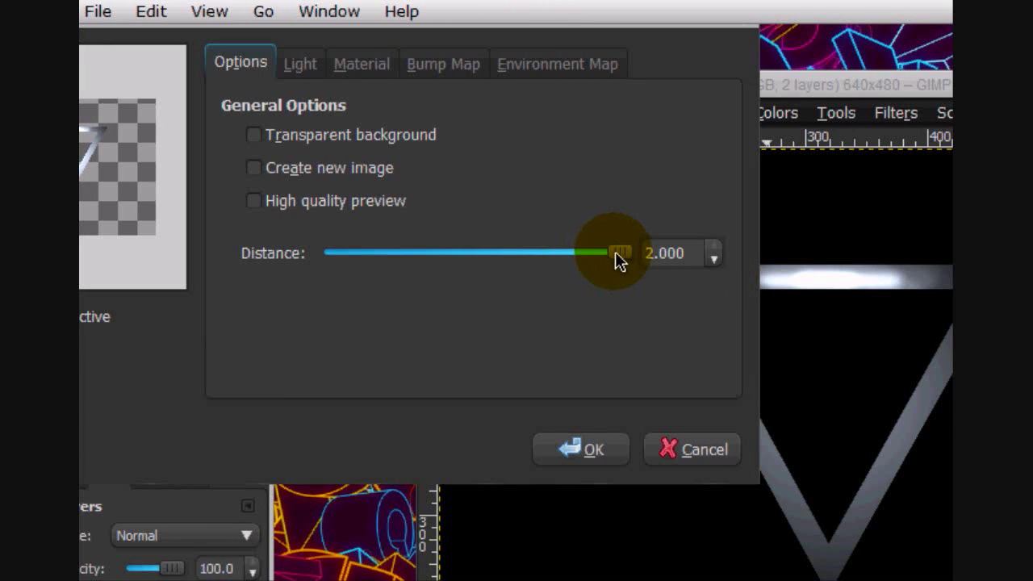
- Set the lighting distance to 0.469, fine-tune the light's position near the triangle's center, and apply the filter
{"action": "left_click_drag", "start_coordinate": [616, 258], "coordinate": [365, 248]}
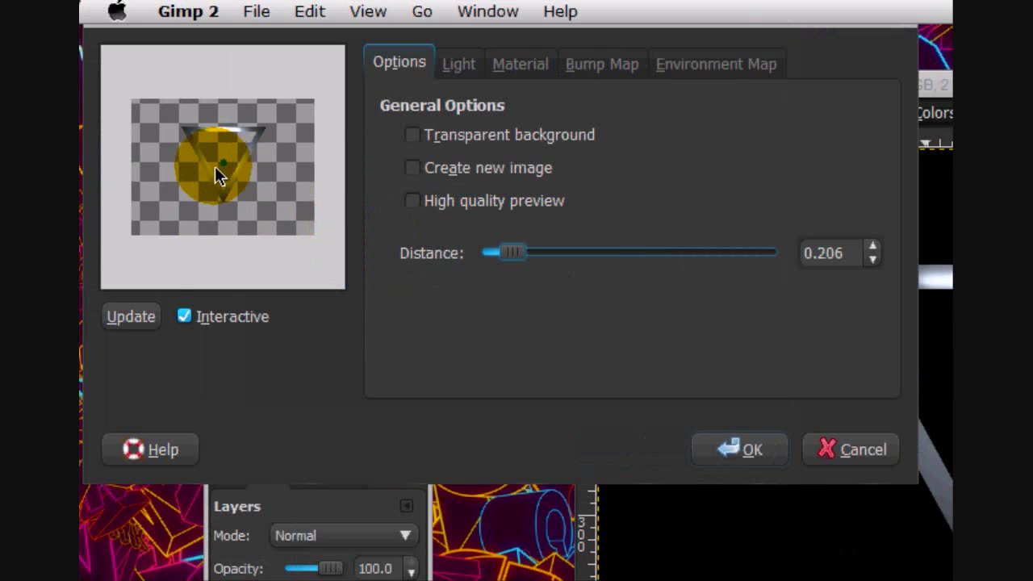
{"action": "mouse_move", "coordinate": [223, 164]}
{"action": "left_mouse_down"}
{"action": "mouse_move", "coordinate": [224, 183]}
{"action": "mouse_move", "coordinate": [226, 171]}
{"action": "left_mouse_up"}
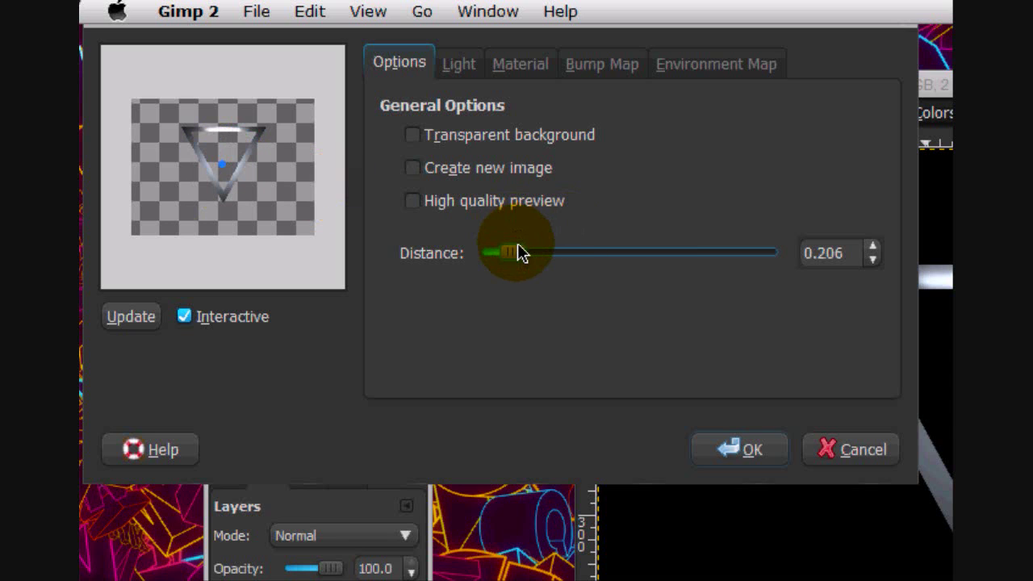
{"action": "left_click_drag", "start_coordinate": [517, 253], "coordinate": [552, 253]}
{"action": "left_click", "coordinate": [219, 147]}
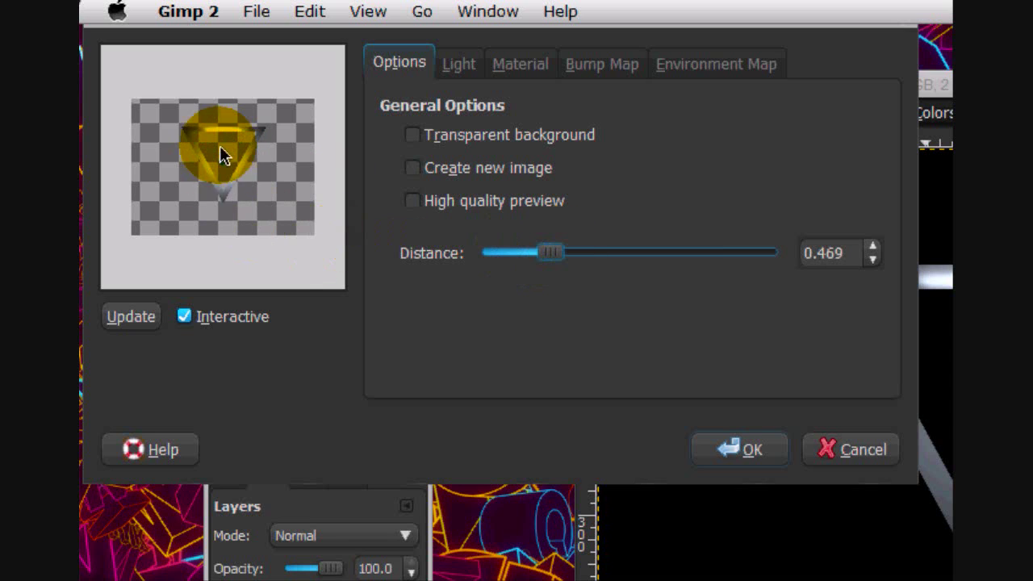
{"action": "left_click_drag", "start_coordinate": [224, 160], "coordinate": [224, 167]}
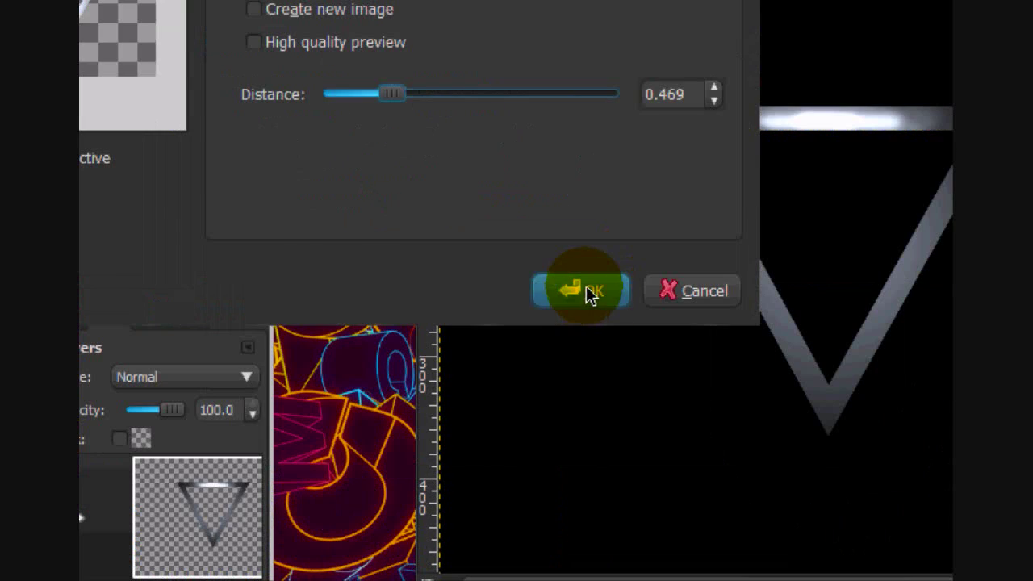
{"action": "left_click", "coordinate": [740, 449]}
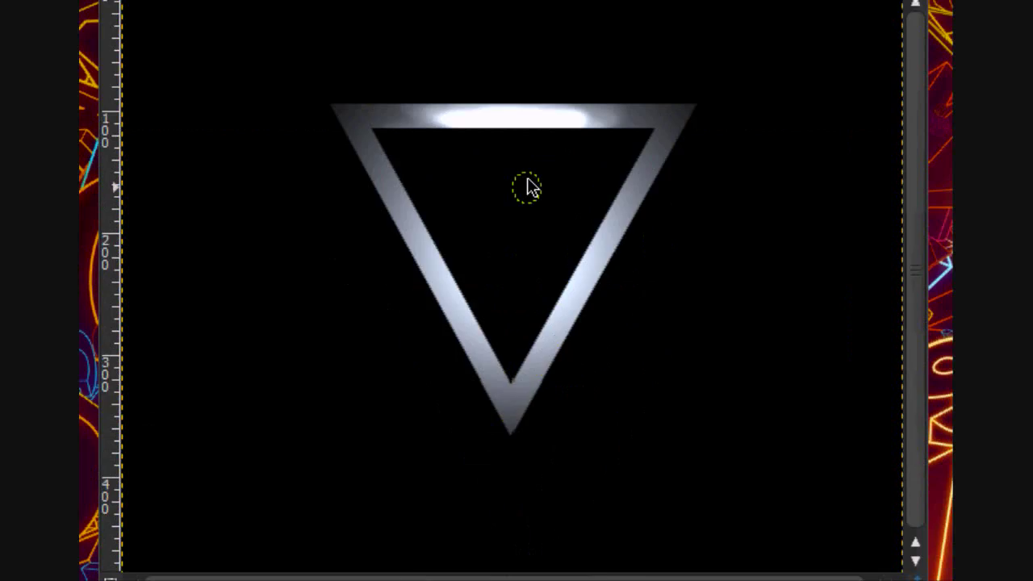
{"action": "left_click", "coordinate": [537, 306]}
{"action": "key", "text": "ctrl+z"}
{"action": "left_click", "coordinate": [526, 115]}
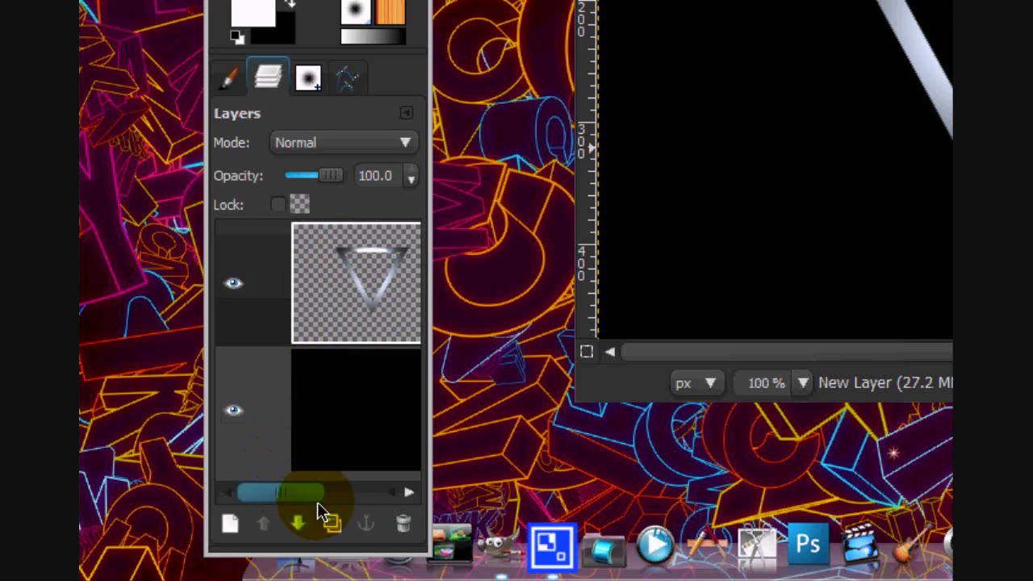
- Duplicate the triangle layer and apply a linear Motion Blur with length 55 and angle 90 to the copy
{"action": "left_click", "coordinate": [334, 522]}
{"action": "left_click", "coordinate": [579, 113]}
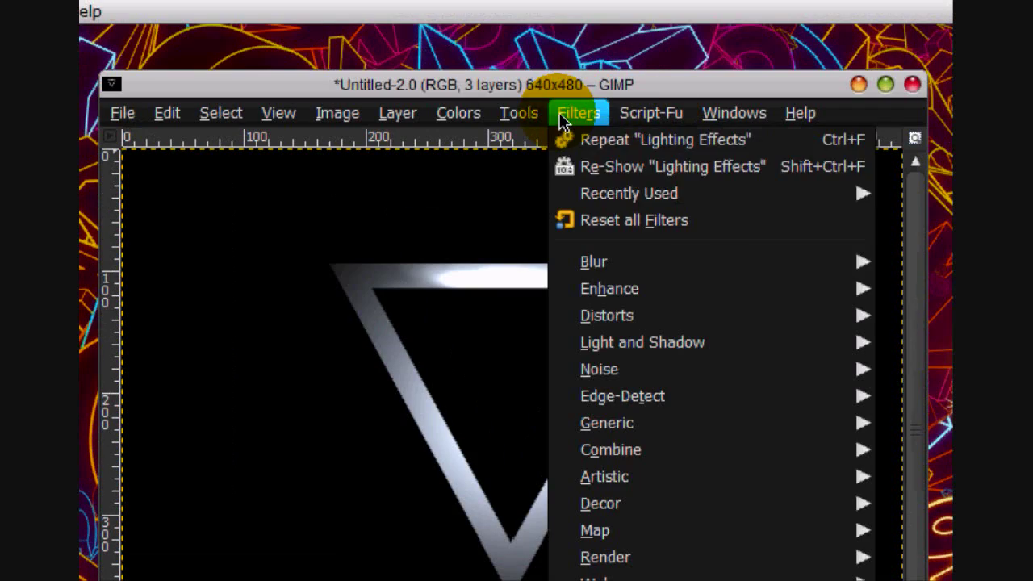
{"action": "mouse_move", "coordinate": [647, 270]}
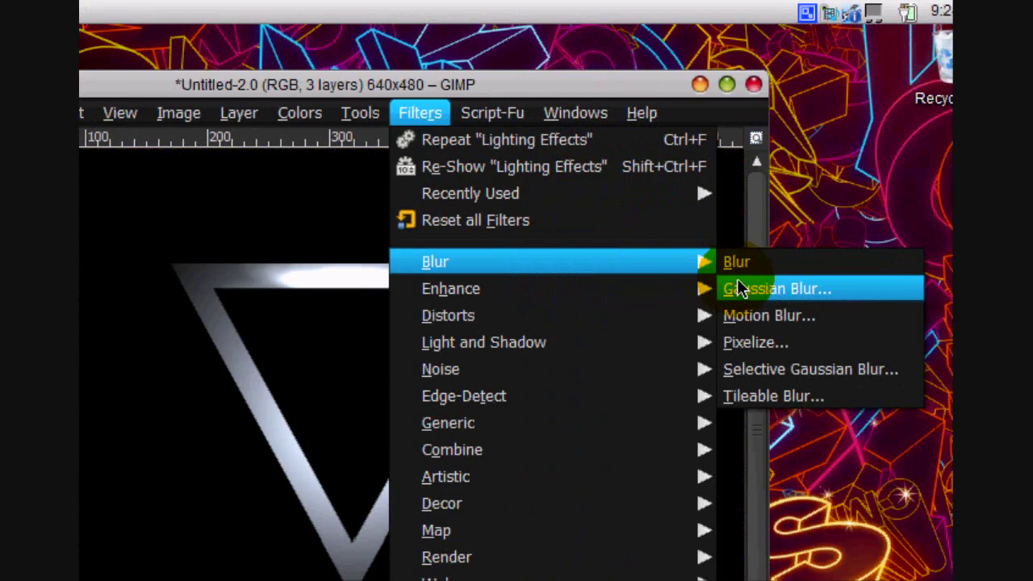
{"action": "left_click", "coordinate": [918, 316]}
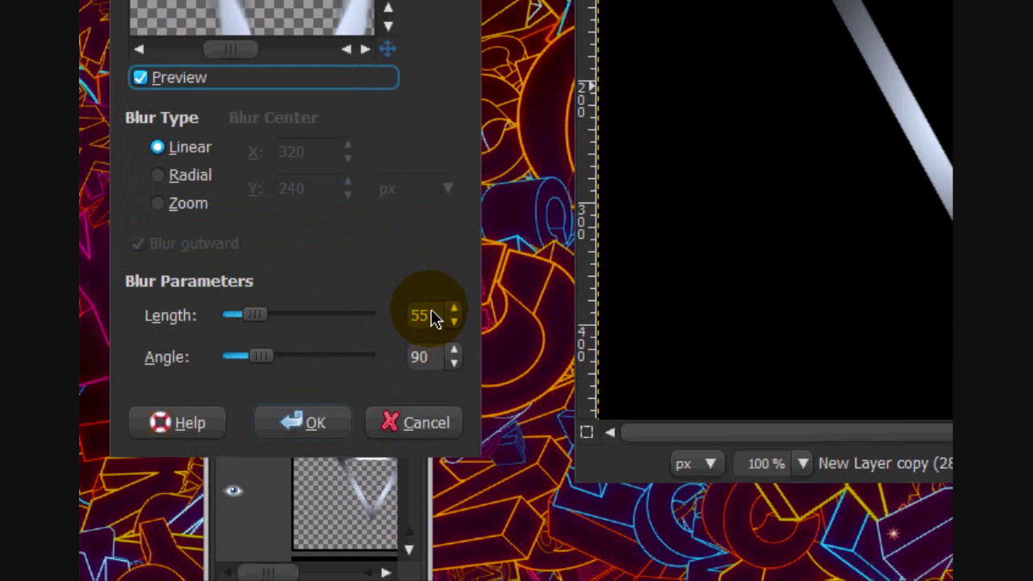
{"action": "left_click", "coordinate": [305, 431]}
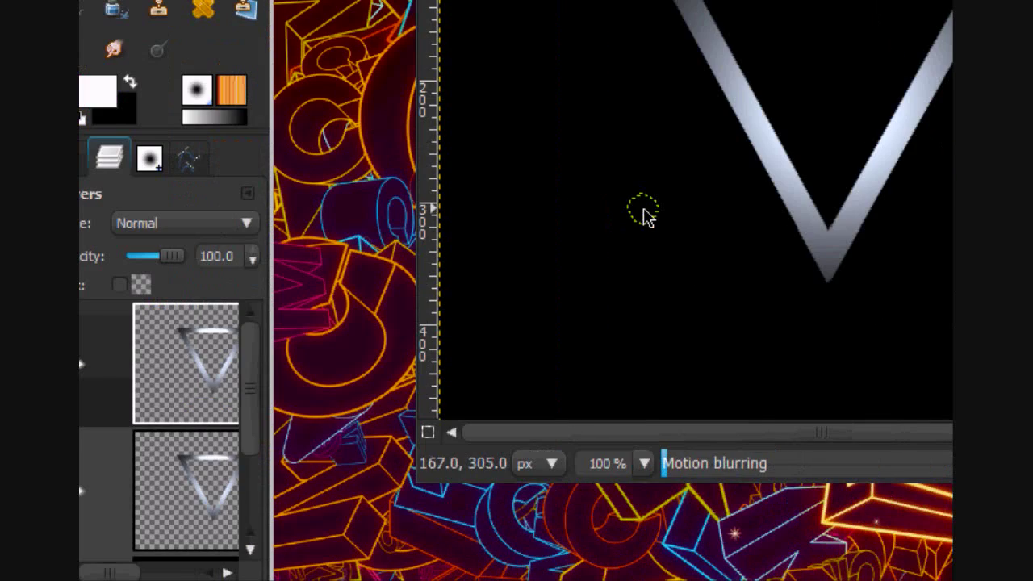
{"action": "left_click", "coordinate": [787, 148]}
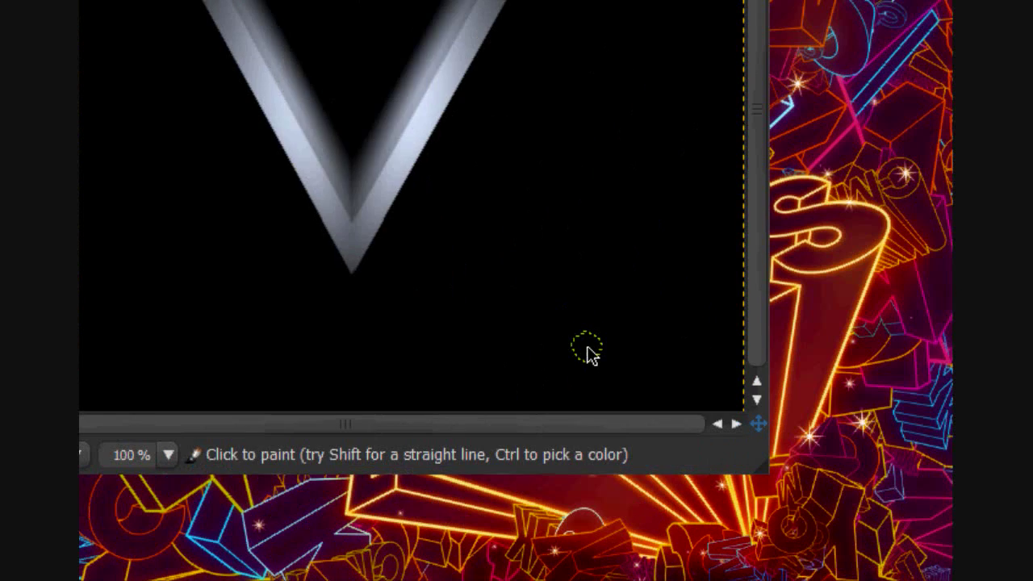
- Move the blurred copy down so its glow surrounds the triangle's upper bar, and set its layer mode to Difference
{"action": "left_click", "coordinate": [323, 224]}
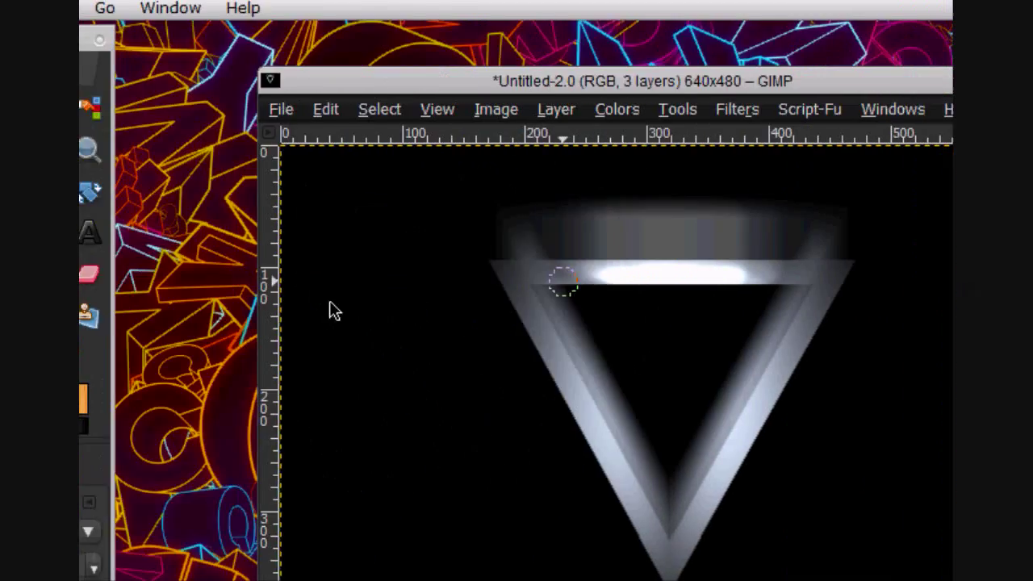
{"action": "left_click", "coordinate": [271, 194]}
{"action": "left_click_drag", "start_coordinate": [822, 224], "coordinate": [823, 271]}
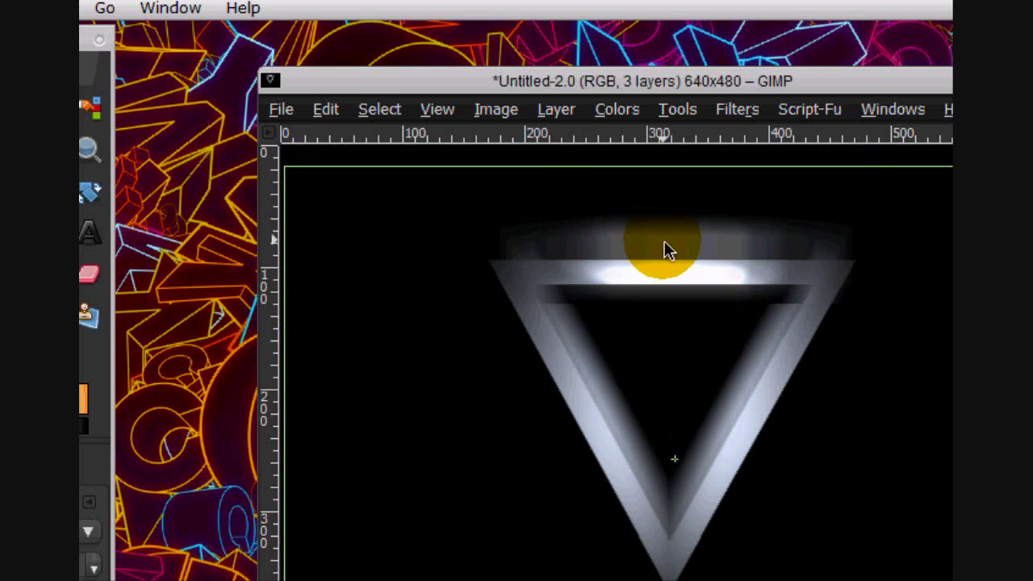
{"action": "left_click_drag", "start_coordinate": [664, 263], "coordinate": [662, 258]}
{"action": "left_click", "coordinate": [351, 376]}
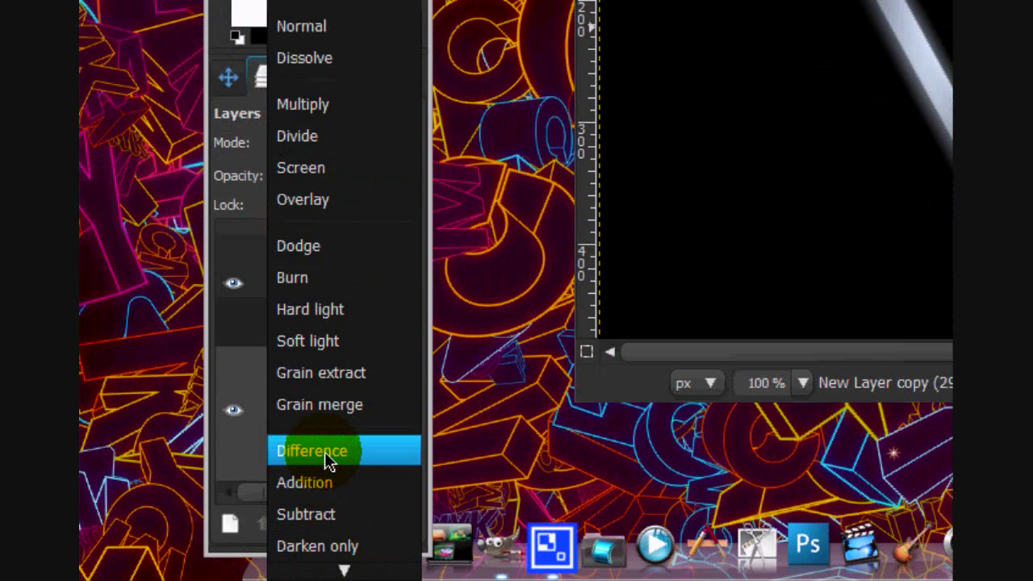
{"action": "left_click", "coordinate": [324, 452]}
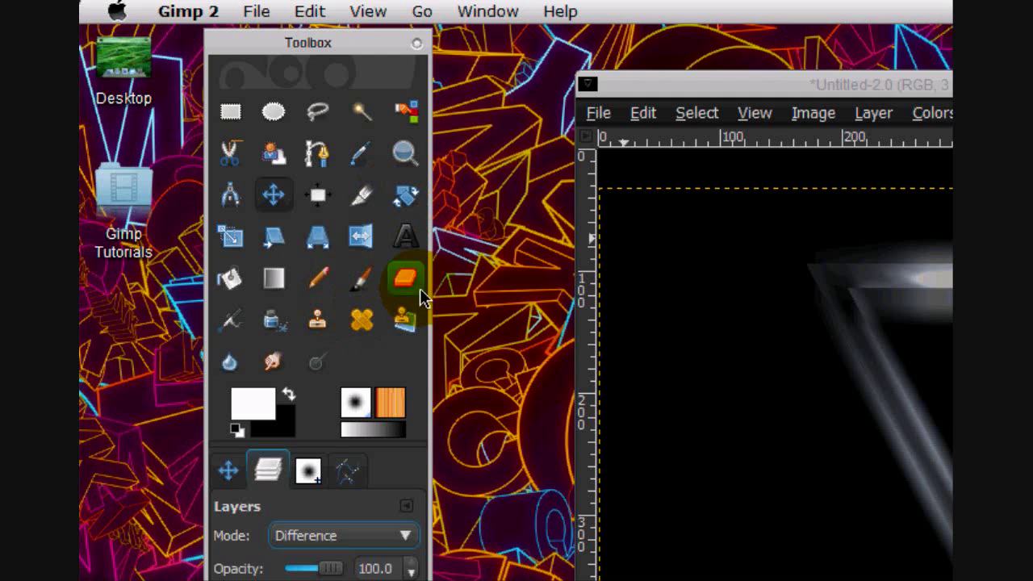
- Set the Eraser's scale to 10.00 and erase the blurred copy around the triangle's lower tip and sides
{"action": "left_click", "coordinate": [405, 278]}
{"action": "left_click", "coordinate": [227, 471]}
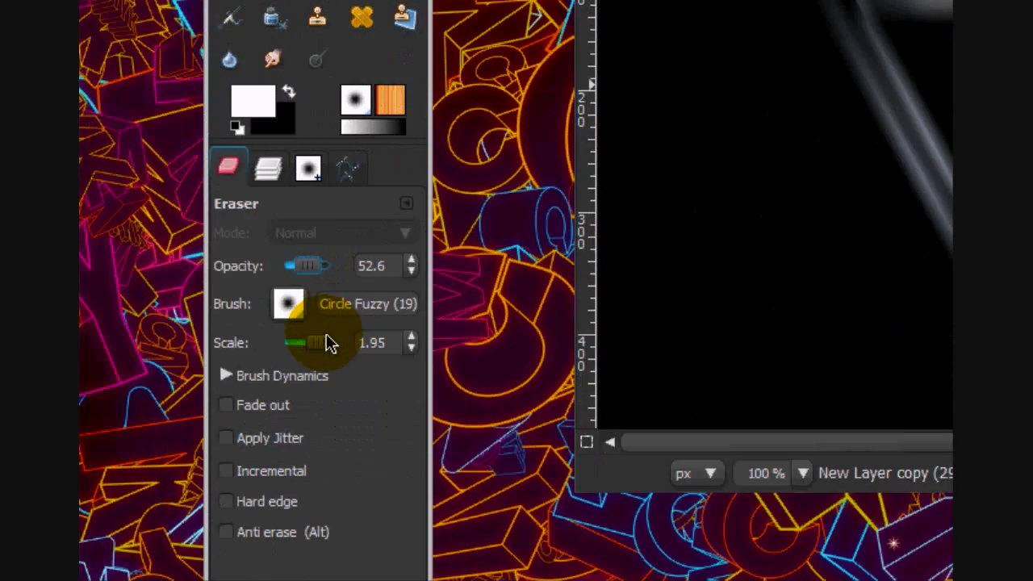
{"action": "left_click_drag", "start_coordinate": [169, 490], "coordinate": [196, 495]}
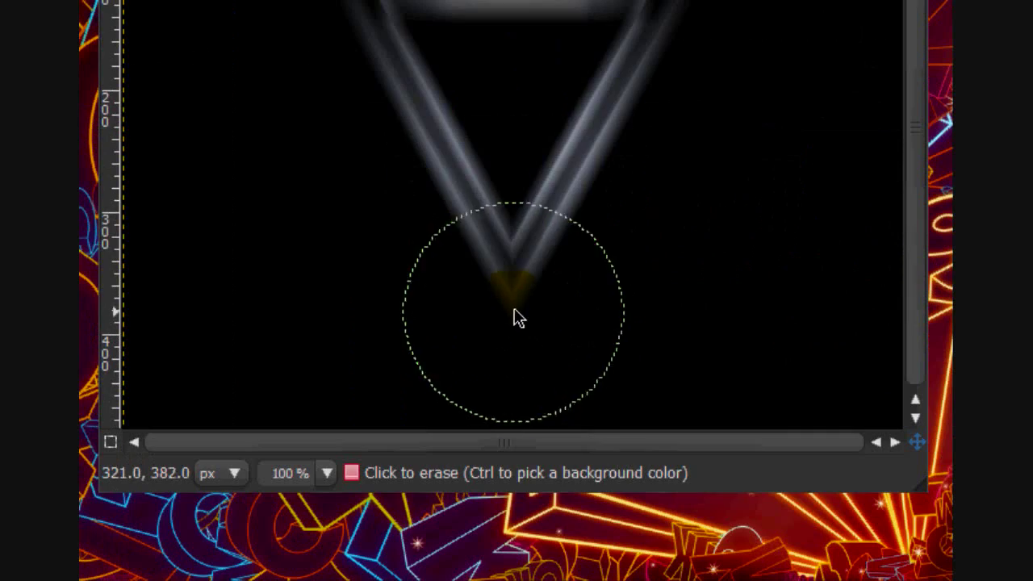
{"action": "mouse_move", "coordinate": [673, 469]}
{"action": "left_mouse_down"}
{"action": "mouse_move", "coordinate": [636, 411]}
{"action": "mouse_move", "coordinate": [646, 446]}
{"action": "left_mouse_up"}
{"action": "mouse_move", "coordinate": [487, 287]}
{"action": "left_mouse_down"}
{"action": "mouse_move", "coordinate": [443, 145]}
{"action": "mouse_move", "coordinate": [527, 231]}
{"action": "mouse_move", "coordinate": [543, 230]}
{"action": "left_mouse_up"}
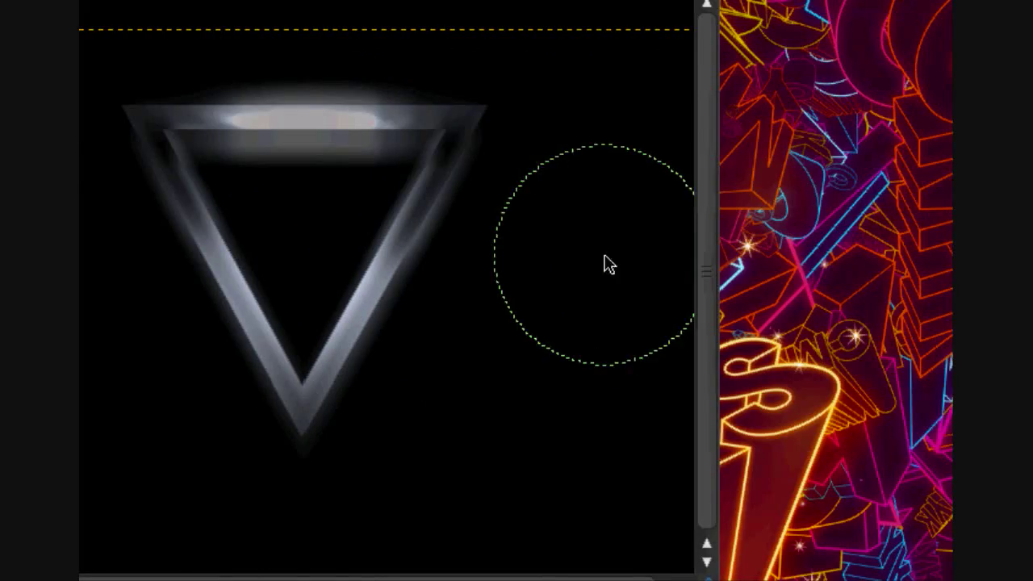
- Reduce the Eraser's scale to 5.80 and erase part of the blurred copy's glow around the triangle's upper bar
{"action": "left_click", "coordinate": [434, 254]}
{"action": "left_click", "coordinate": [361, 410]}
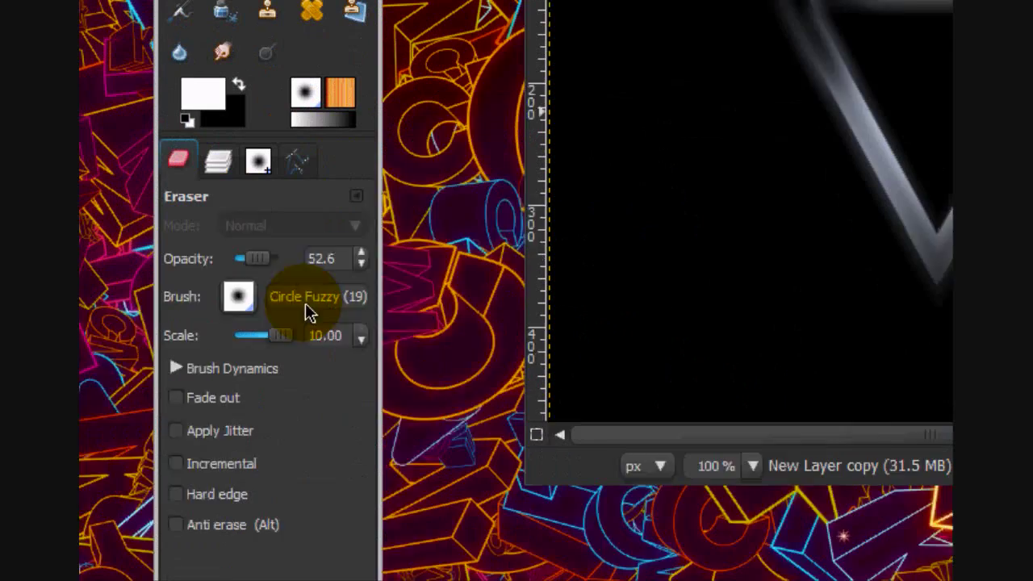
{"action": "left_click", "coordinate": [285, 488]}
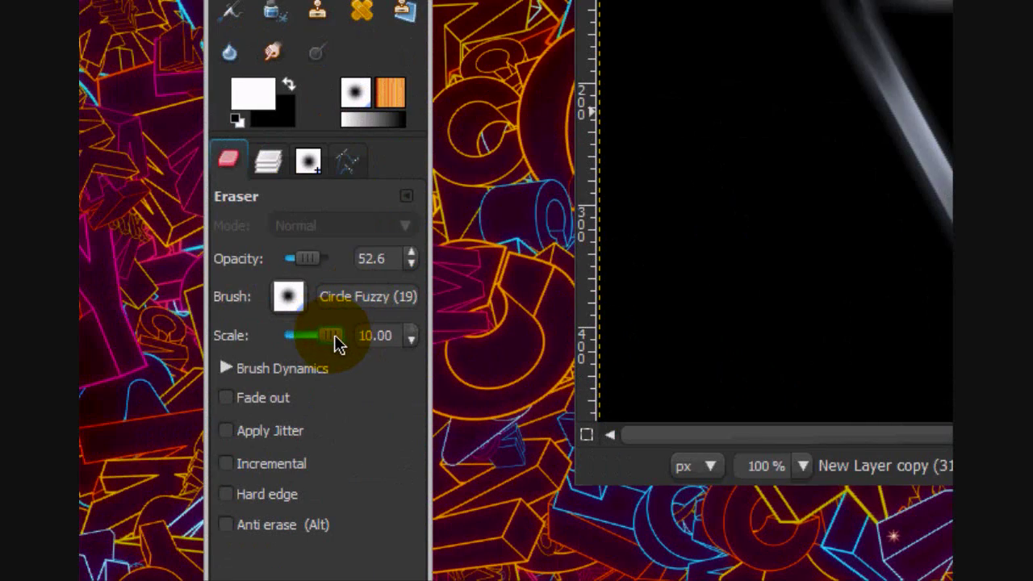
{"action": "left_click_drag", "start_coordinate": [335, 336], "coordinate": [328, 338]}
{"action": "mouse_move", "coordinate": [663, 184]}
{"action": "left_mouse_down"}
{"action": "mouse_move", "coordinate": [733, 169]}
{"action": "mouse_move", "coordinate": [685, 143]}
{"action": "mouse_move", "coordinate": [671, 108]}
{"action": "mouse_move", "coordinate": [755, 105]}
{"action": "left_mouse_up"}
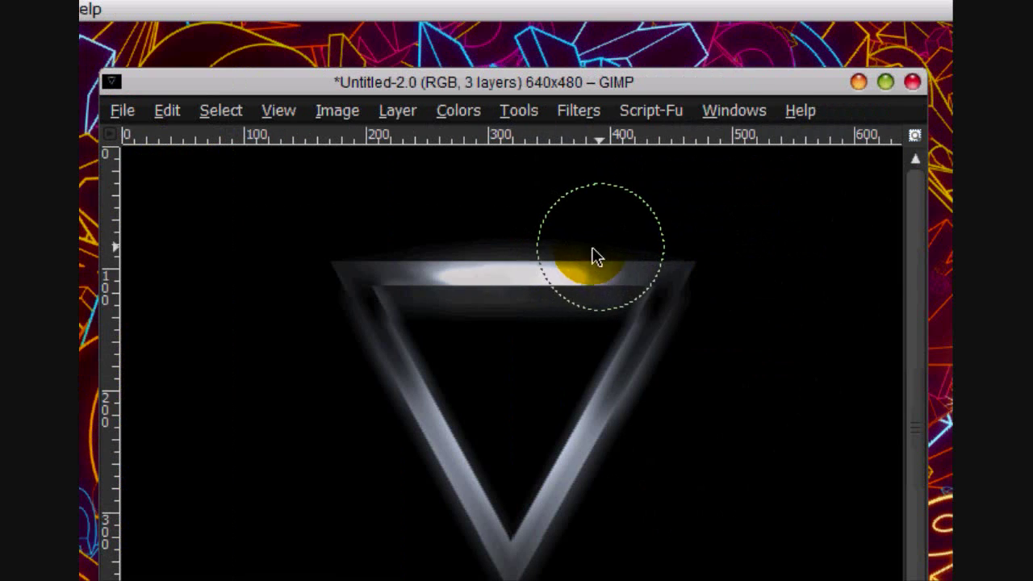
{"action": "mouse_move", "coordinate": [594, 256]}
{"action": "left_mouse_down"}
{"action": "mouse_move", "coordinate": [429, 244]}
{"action": "mouse_move", "coordinate": [573, 245]}
{"action": "mouse_move", "coordinate": [541, 236]}
{"action": "mouse_move", "coordinate": [440, 246]}
{"action": "mouse_move", "coordinate": [522, 247]}
{"action": "mouse_move", "coordinate": [474, 253]}
{"action": "mouse_move", "coordinate": [535, 260]}
{"action": "mouse_move", "coordinate": [525, 309]}
{"action": "mouse_move", "coordinate": [531, 301]}
{"action": "mouse_move", "coordinate": [486, 301]}
{"action": "mouse_move", "coordinate": [543, 303]}
{"action": "mouse_move", "coordinate": [613, 331]}
{"action": "left_mouse_up"}
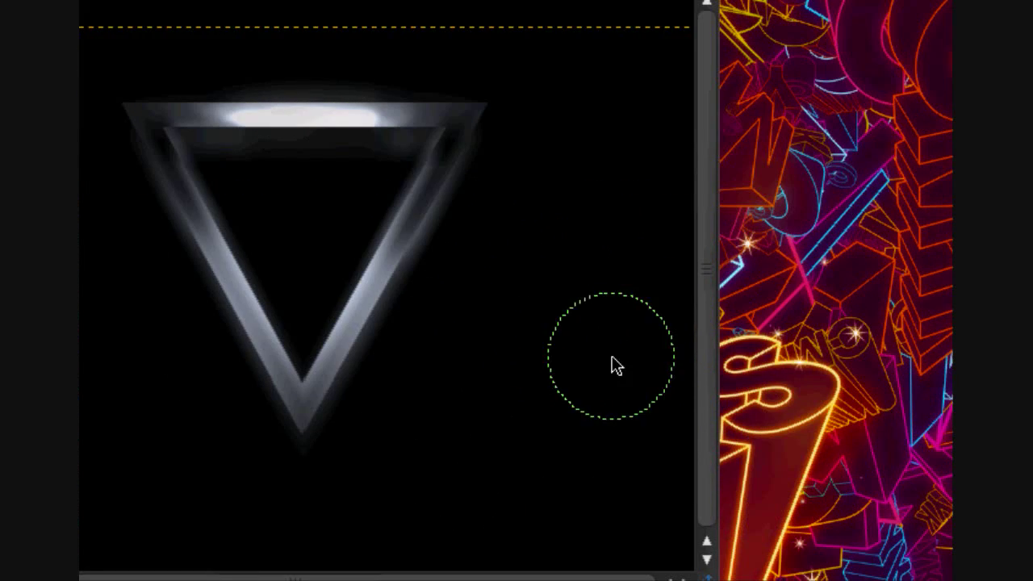
- Erase the remaining blur of the copy around the triangle's lower tip
{"action": "left_click", "coordinate": [368, 287]}
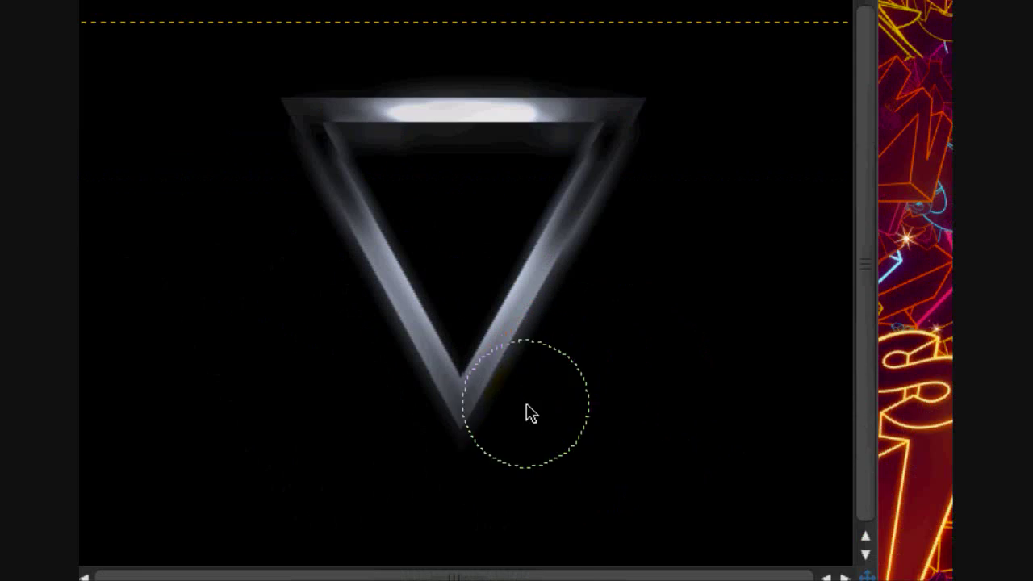
{"action": "left_click", "coordinate": [460, 274]}
{"action": "left_click", "coordinate": [469, 277]}
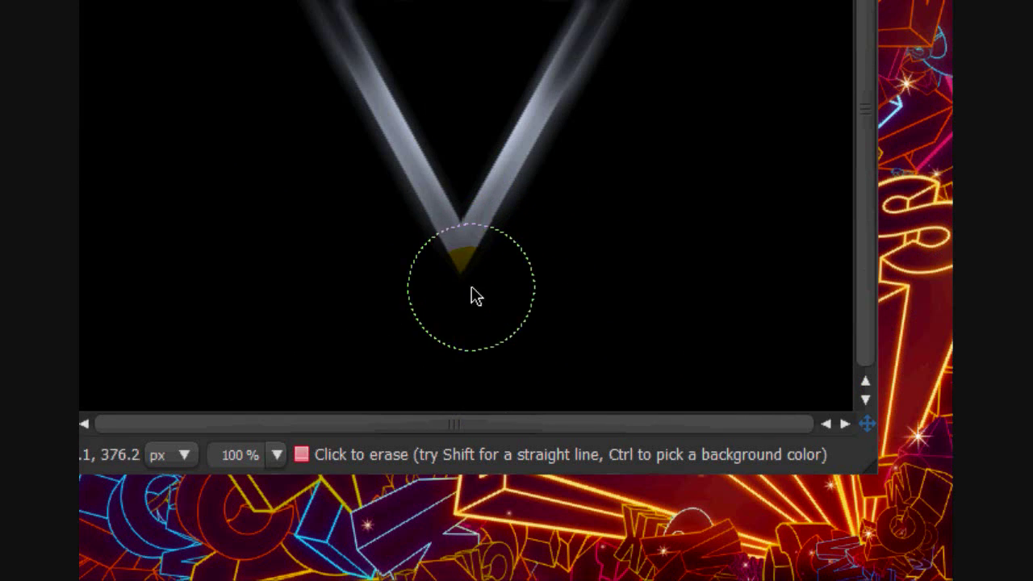
{"action": "mouse_move", "coordinate": [463, 289]}
{"action": "left_mouse_down"}
{"action": "mouse_move", "coordinate": [410, 243]}
{"action": "mouse_move", "coordinate": [430, 261]}
{"action": "mouse_move", "coordinate": [416, 232]}
{"action": "mouse_move", "coordinate": [465, 267]}
{"action": "mouse_move", "coordinate": [504, 202]}
{"action": "mouse_move", "coordinate": [457, 247]}
{"action": "left_mouse_up"}
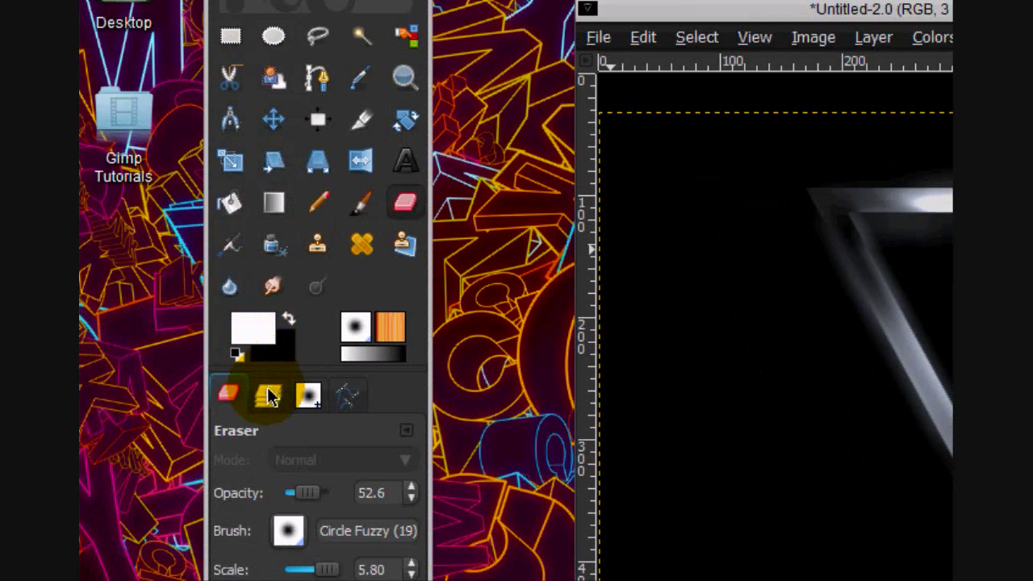
- Try to merge the blurred copy down into the triangle layer
{"action": "left_click", "coordinate": [269, 396]}
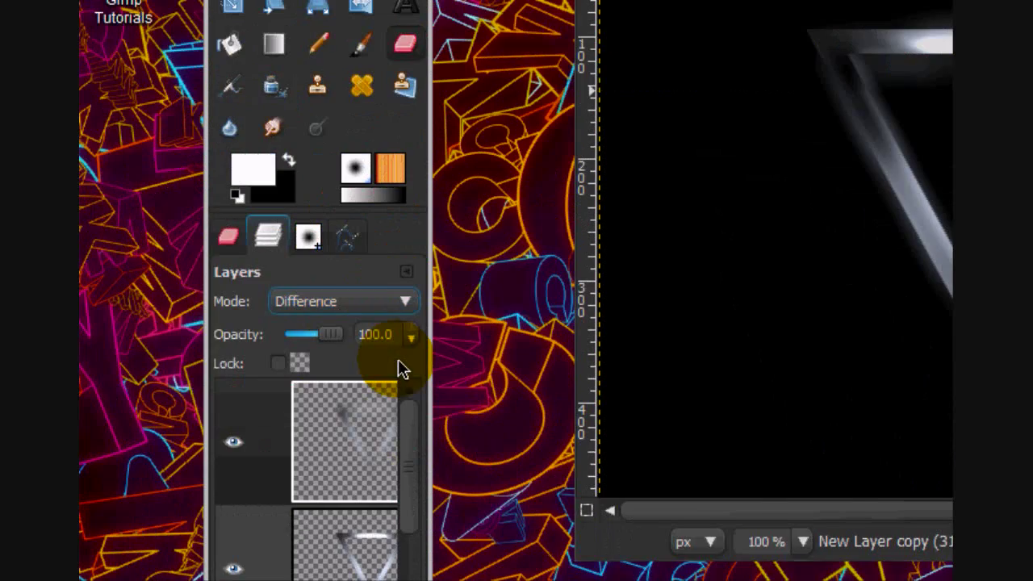
{"action": "left_click", "coordinate": [322, 279]}
{"action": "right_click", "coordinate": [332, 282]}
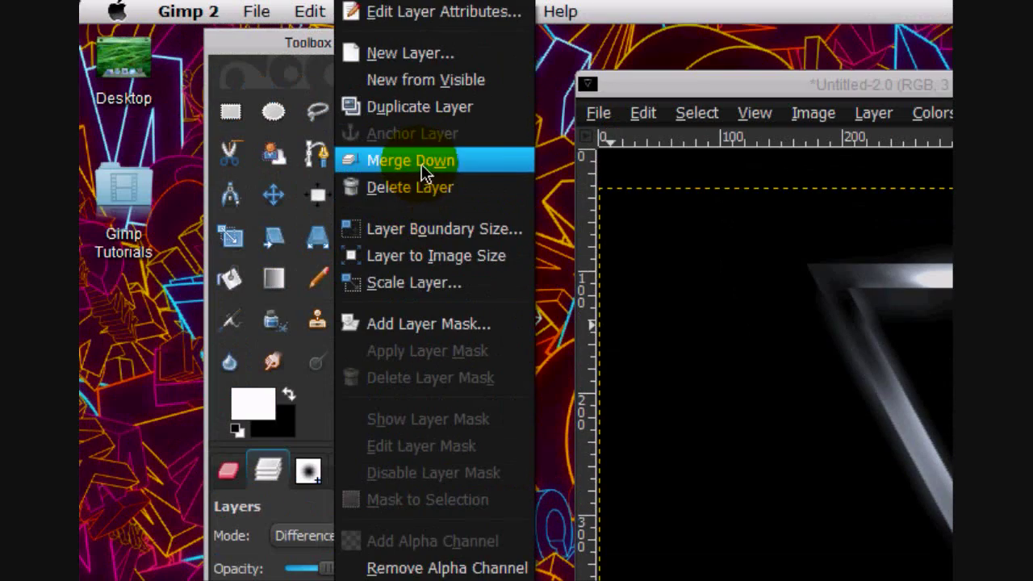
{"action": "left_click", "coordinate": [421, 164]}
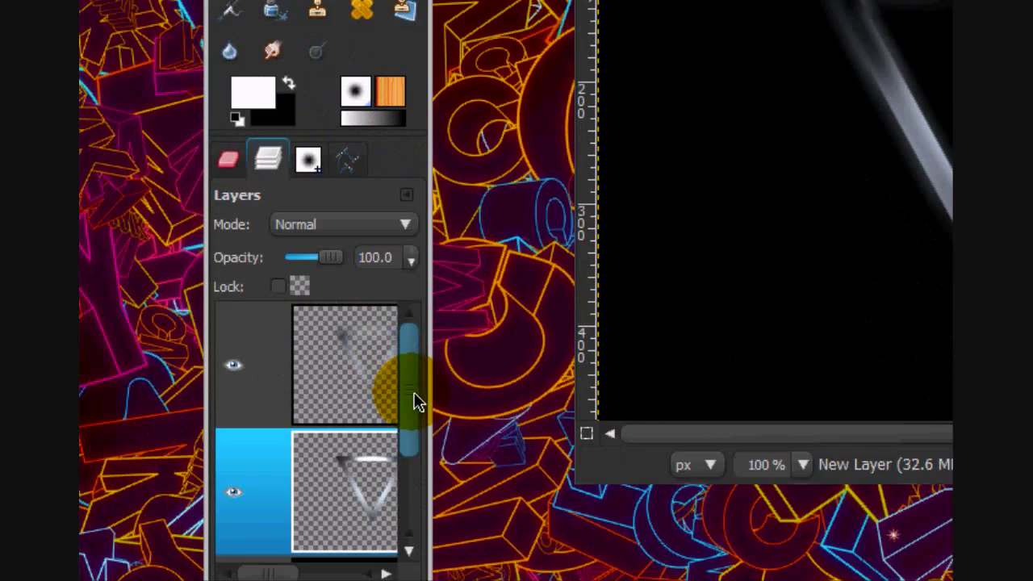
- Select the original triangle layer and lock its alpha channel
{"action": "left_click_drag", "start_coordinate": [414, 394], "coordinate": [421, 430]}
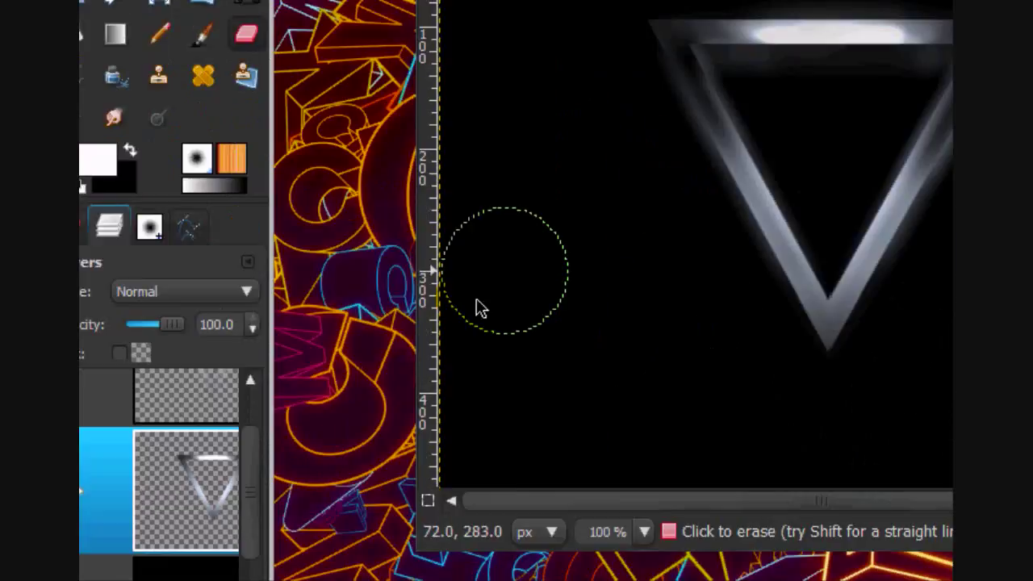
{"action": "left_click", "coordinate": [347, 476]}
{"action": "left_click", "coordinate": [289, 355]}
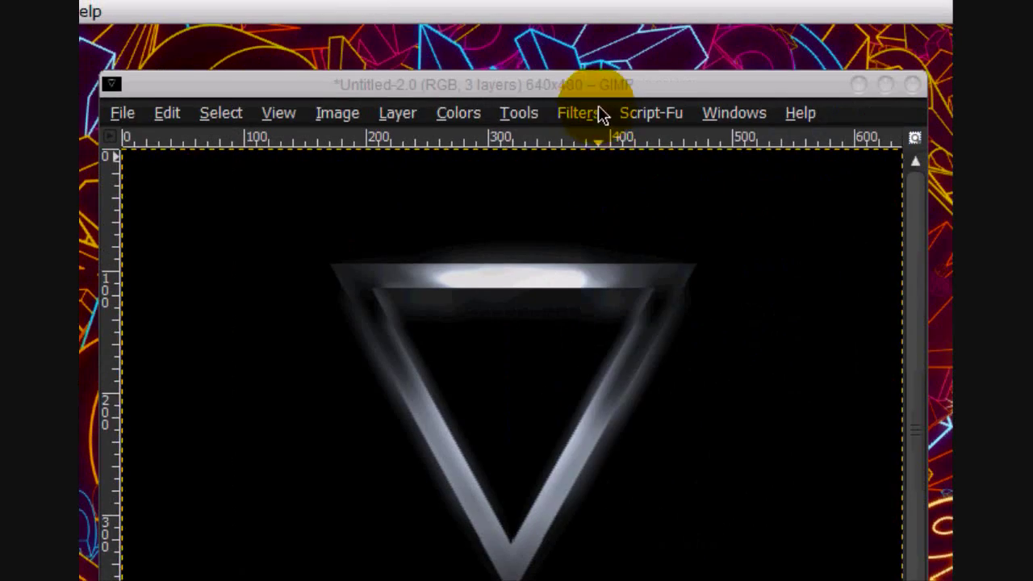
- Apply Lighting Effects to the triangle layer with distance 0.173 and the light at the triangle's lower tip
{"action": "left_click", "coordinate": [904, 113]}
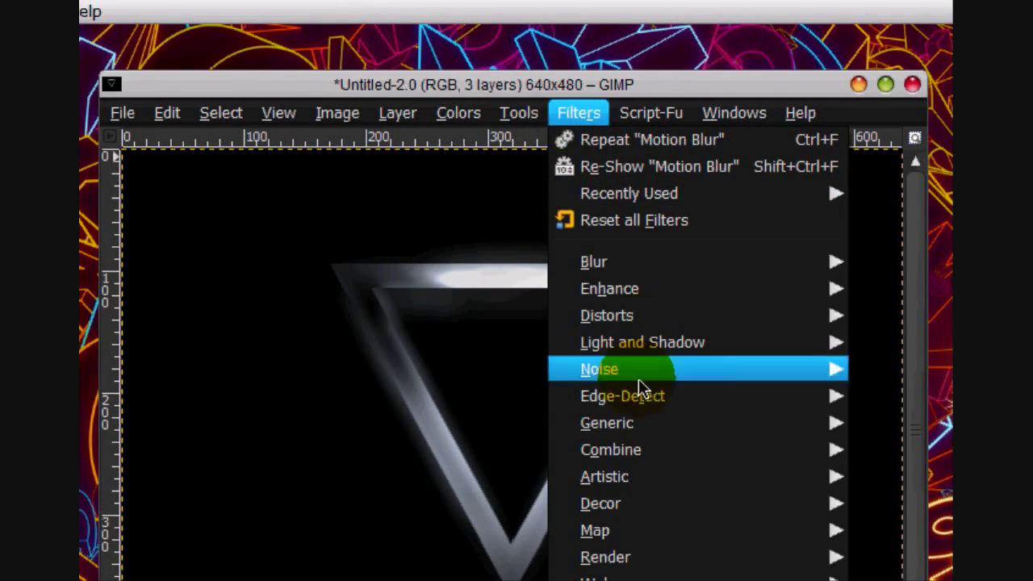
{"action": "mouse_move", "coordinate": [830, 342]}
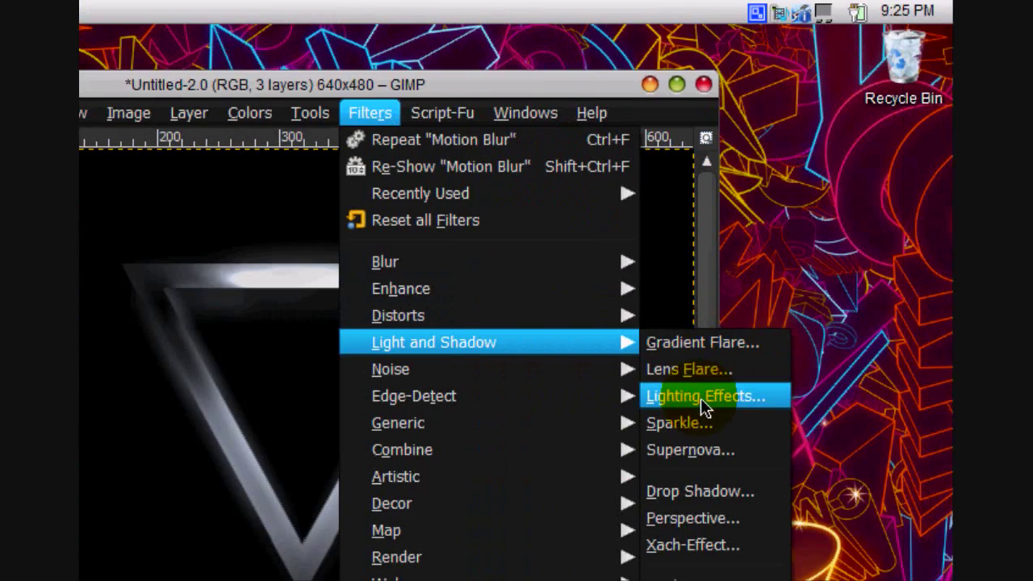
{"action": "left_click", "coordinate": [701, 396]}
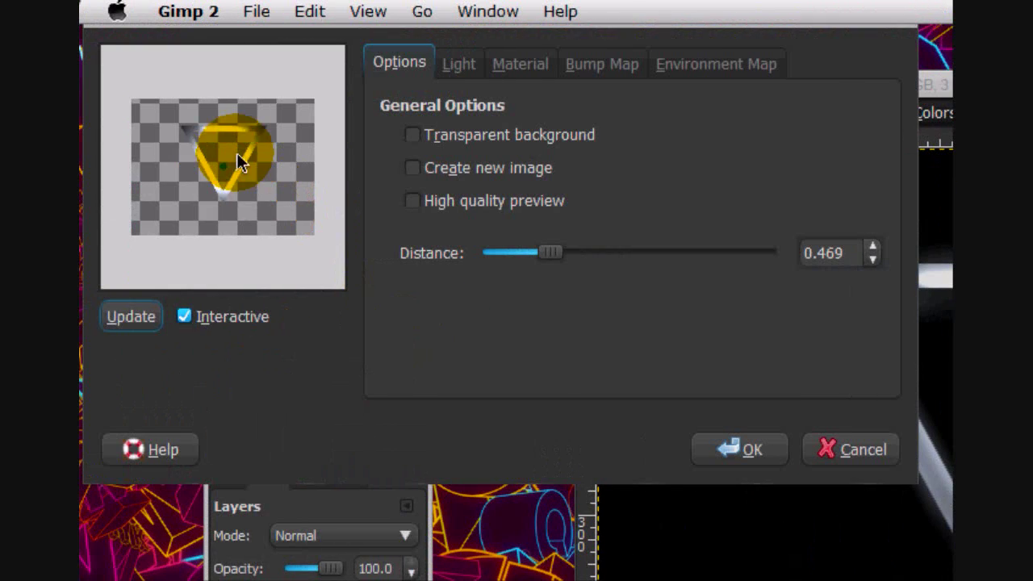
{"action": "left_click_drag", "start_coordinate": [237, 153], "coordinate": [226, 209]}
{"action": "left_click_drag", "start_coordinate": [549, 255], "coordinate": [510, 255]}
{"action": "left_click_drag", "start_coordinate": [233, 265], "coordinate": [223, 188]}
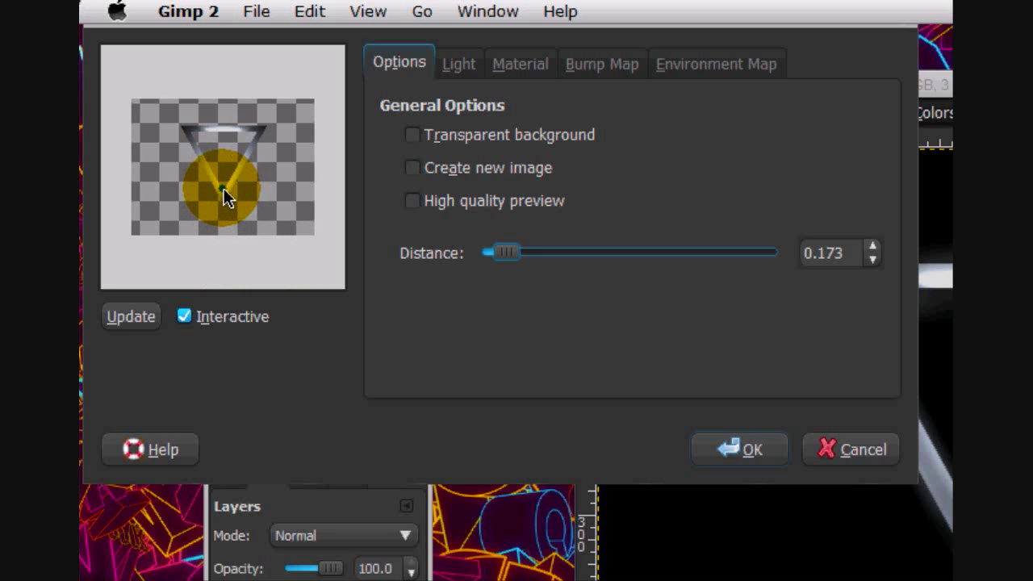
{"action": "left_click", "coordinate": [601, 65]}
{"action": "left_click", "coordinate": [378, 66]}
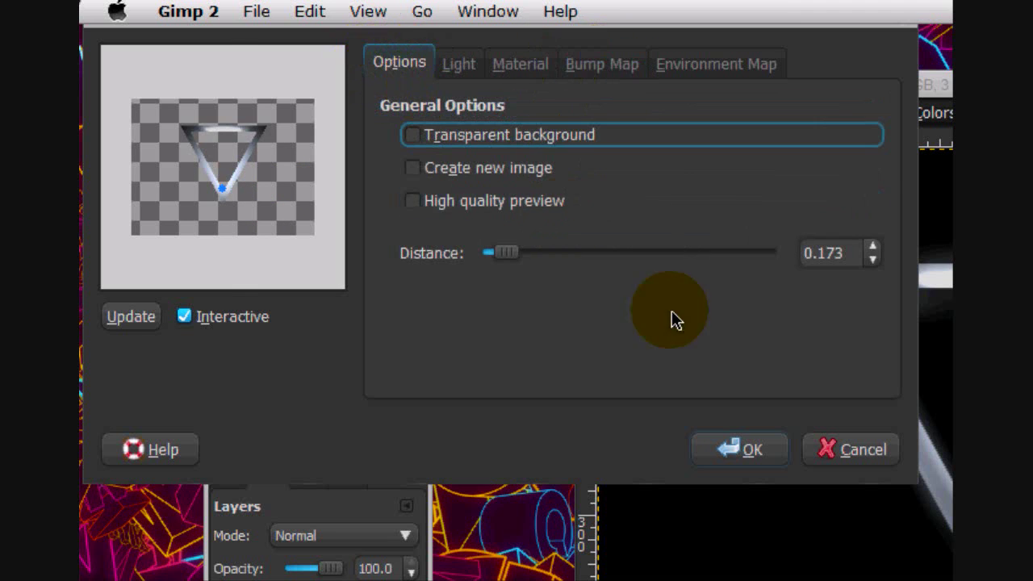
{"action": "left_click", "coordinate": [749, 454]}
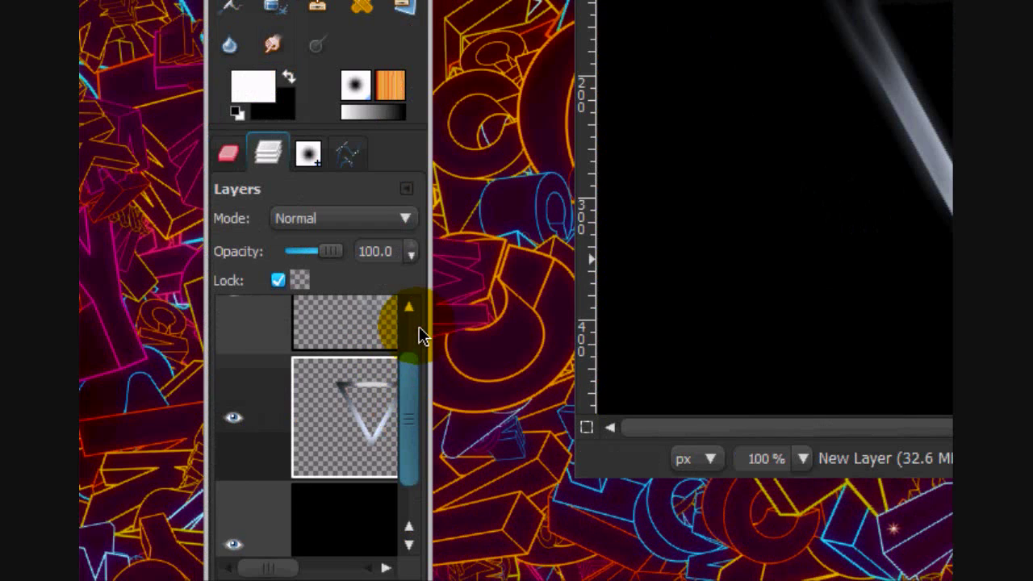
- Reopen Lighting Effects for the triangle layer with the last settings and move the light up toward the triangle's center
{"action": "left_click_drag", "start_coordinate": [419, 327], "coordinate": [410, 511]}
{"action": "left_click_drag", "start_coordinate": [396, 460], "coordinate": [426, 300]}
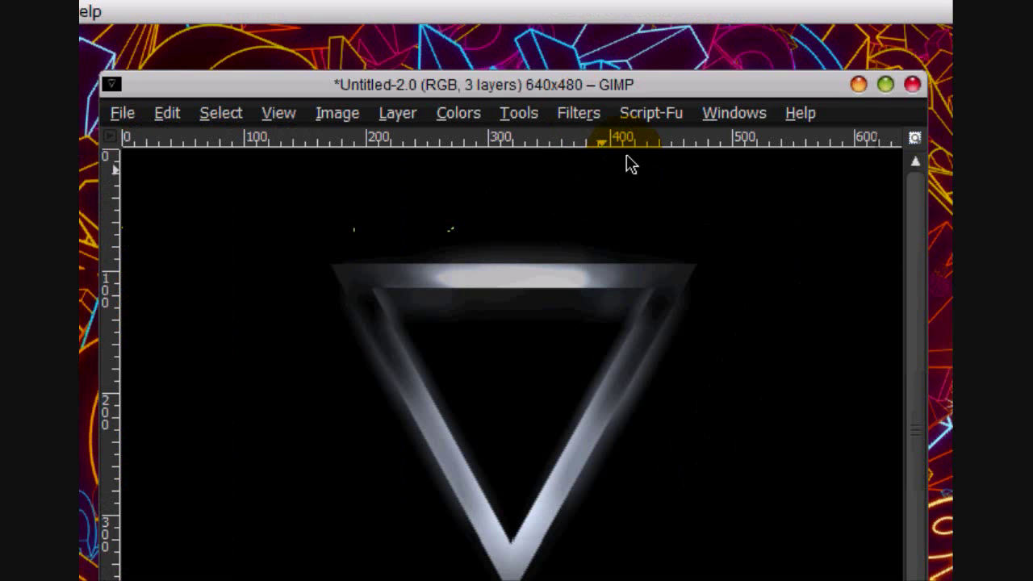
{"action": "left_click", "coordinate": [725, 39]}
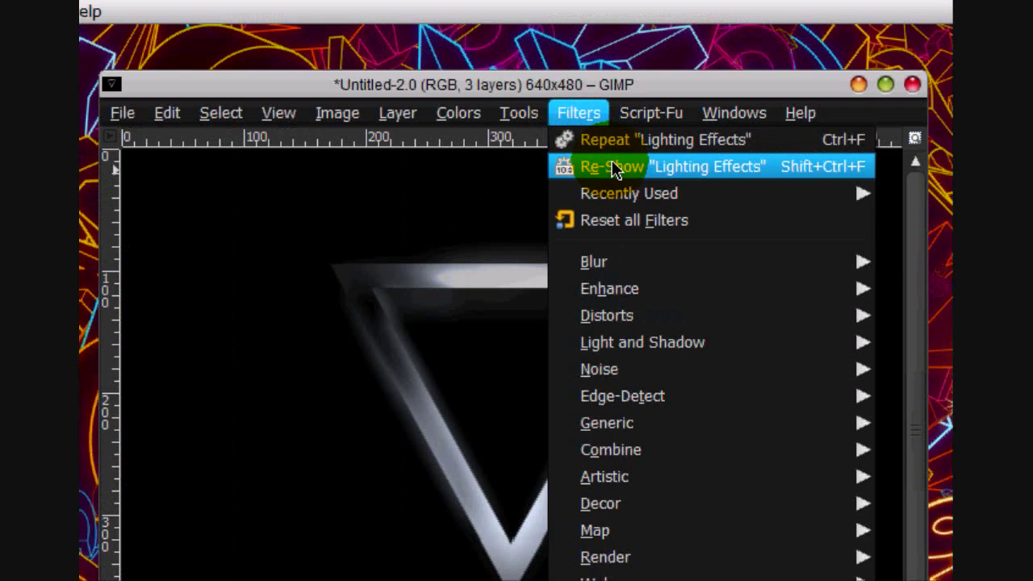
{"action": "left_click", "coordinate": [777, 92]}
{"action": "left_click", "coordinate": [578, 113]}
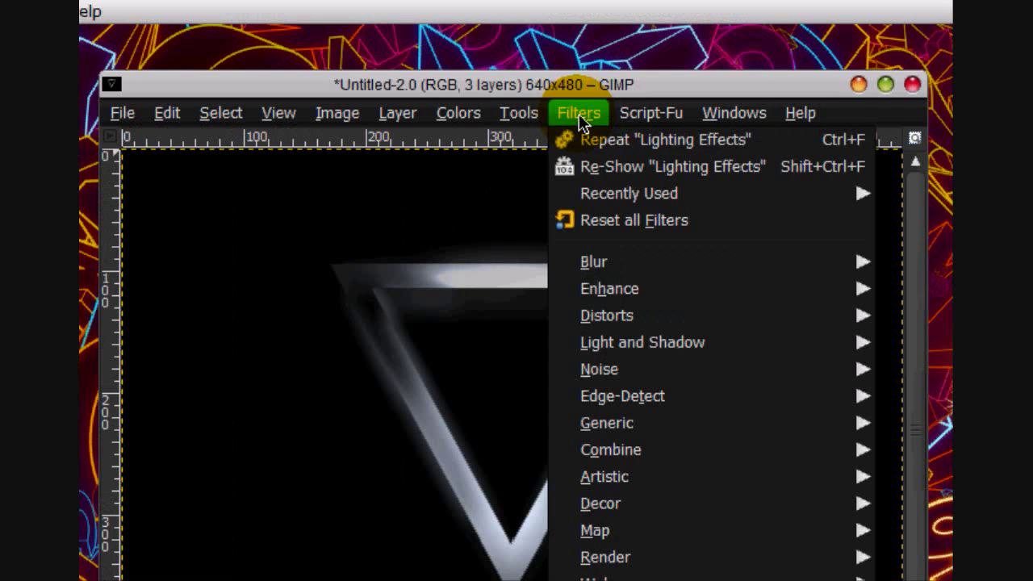
{"action": "left_click", "coordinate": [640, 168]}
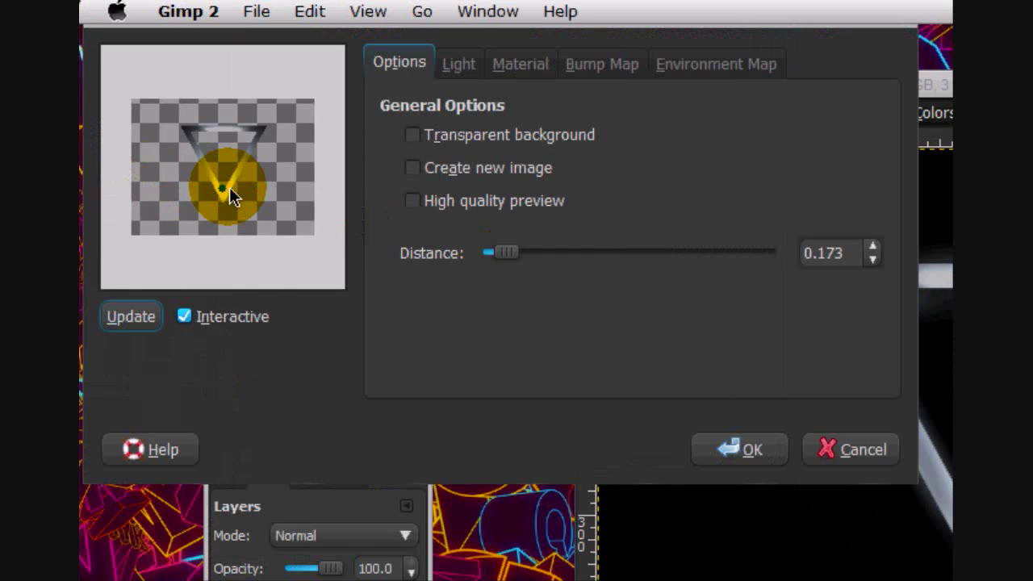
{"action": "left_click_drag", "start_coordinate": [230, 188], "coordinate": [220, 174]}
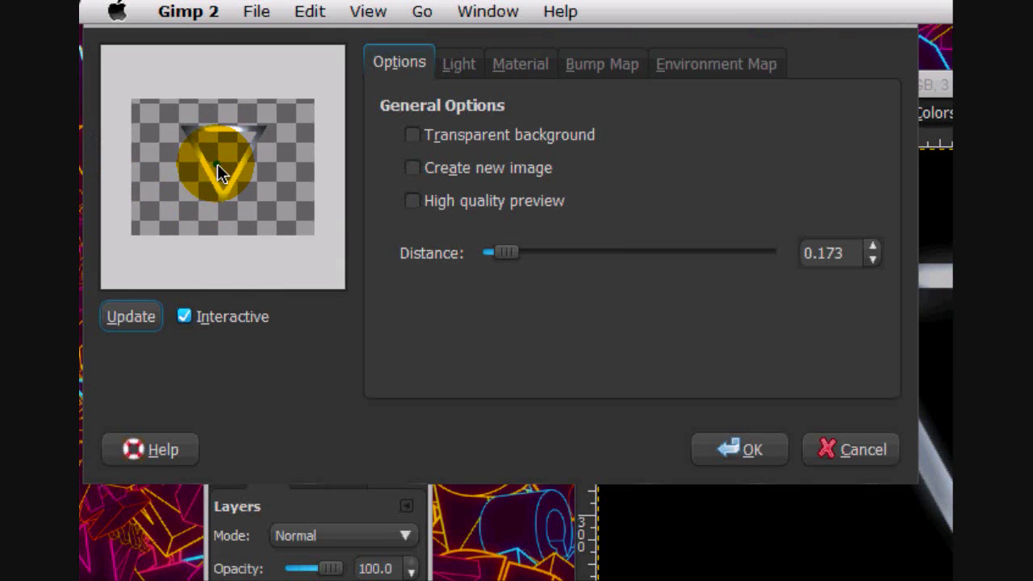
- Enable bump mapping and the Metallic material option, and move the light up within the triangle
{"action": "left_click", "coordinate": [600, 65]}
{"action": "left_click", "coordinate": [394, 109]}
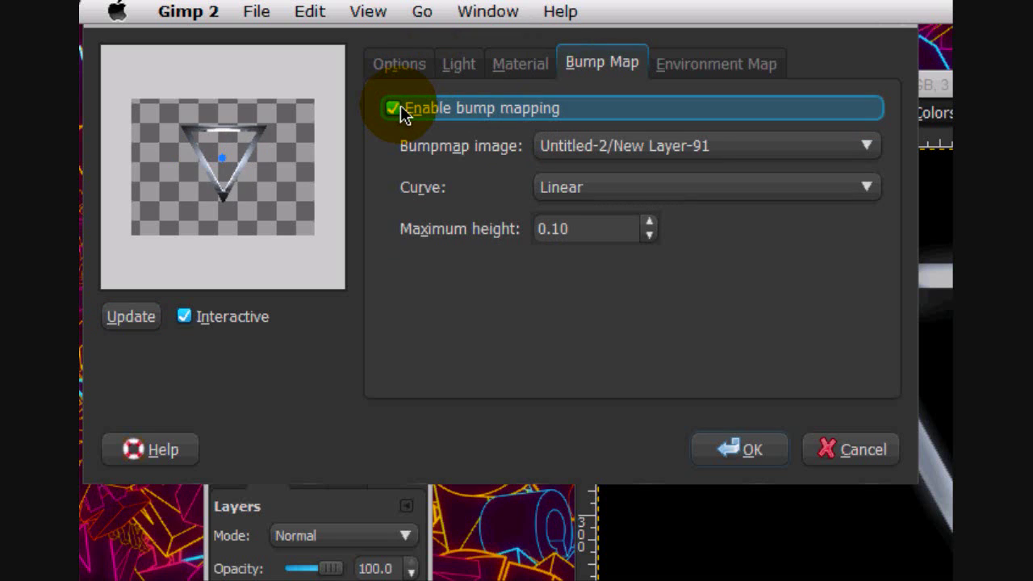
{"action": "left_click", "coordinate": [507, 64]}
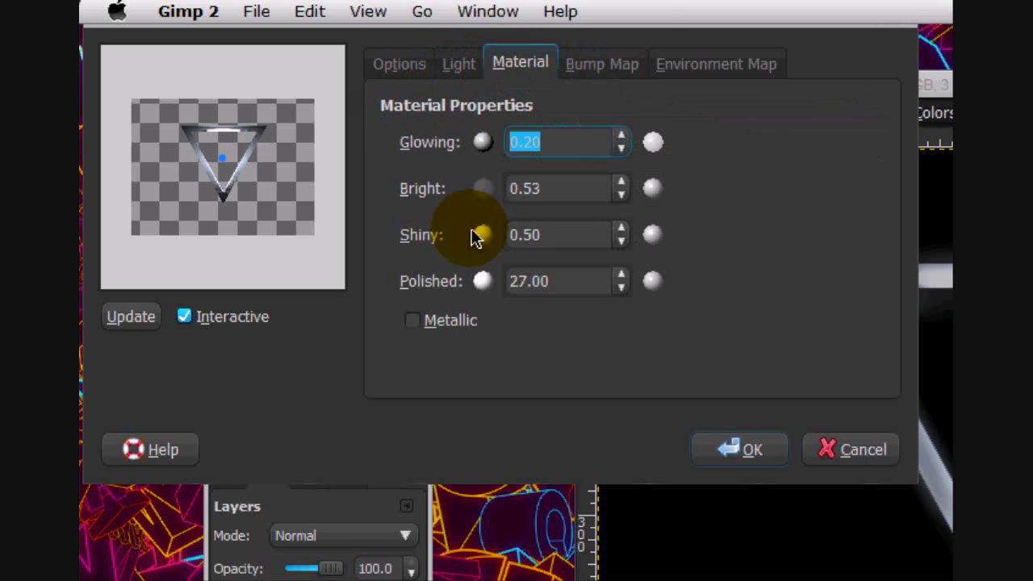
{"action": "left_click", "coordinate": [416, 324]}
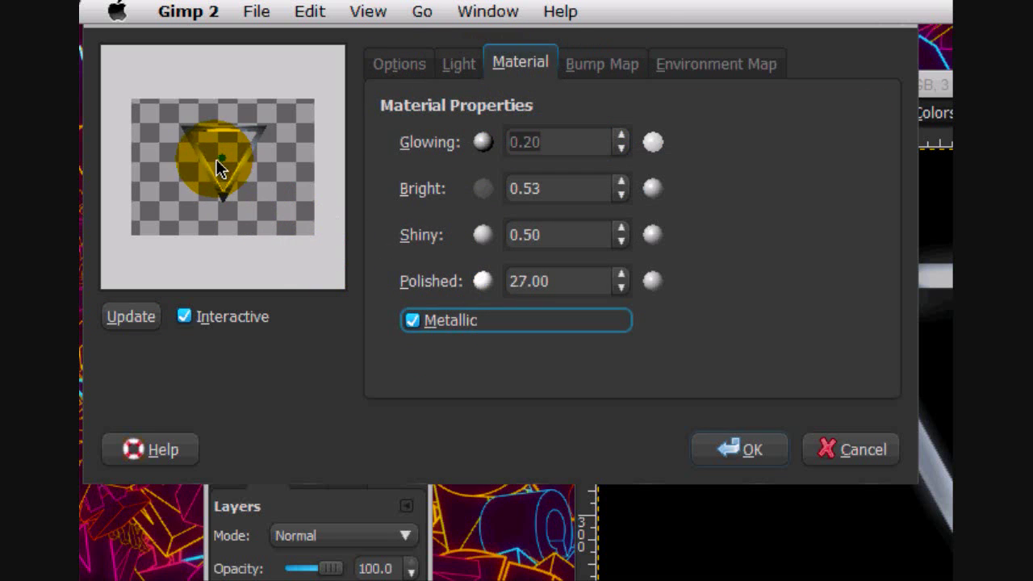
{"action": "left_click_drag", "start_coordinate": [220, 167], "coordinate": [222, 146]}
- Set the lighting distance to 0.379 and place the light by the triangle's upper bar
{"action": "left_click", "coordinate": [456, 68]}
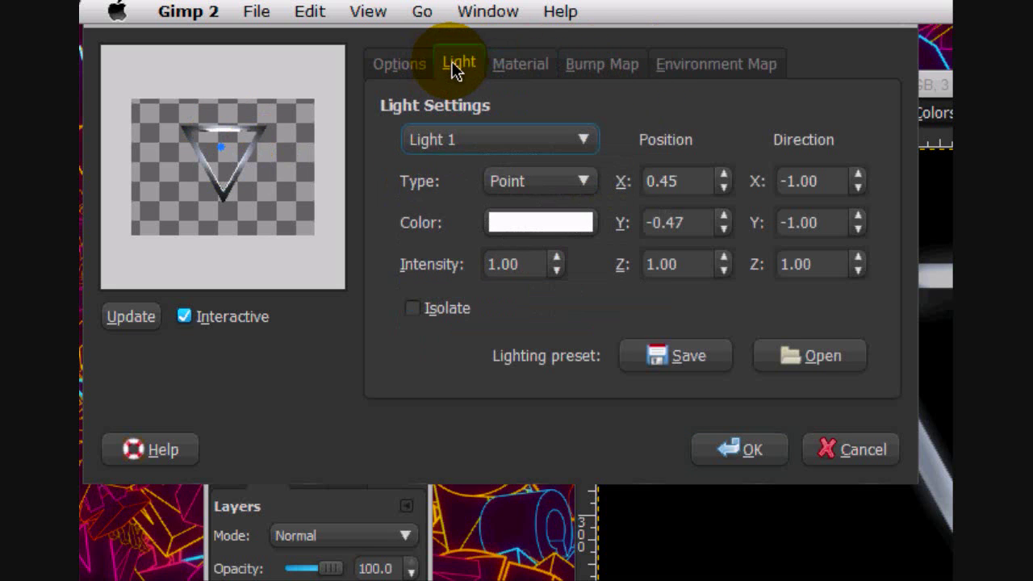
{"action": "left_click", "coordinate": [393, 67]}
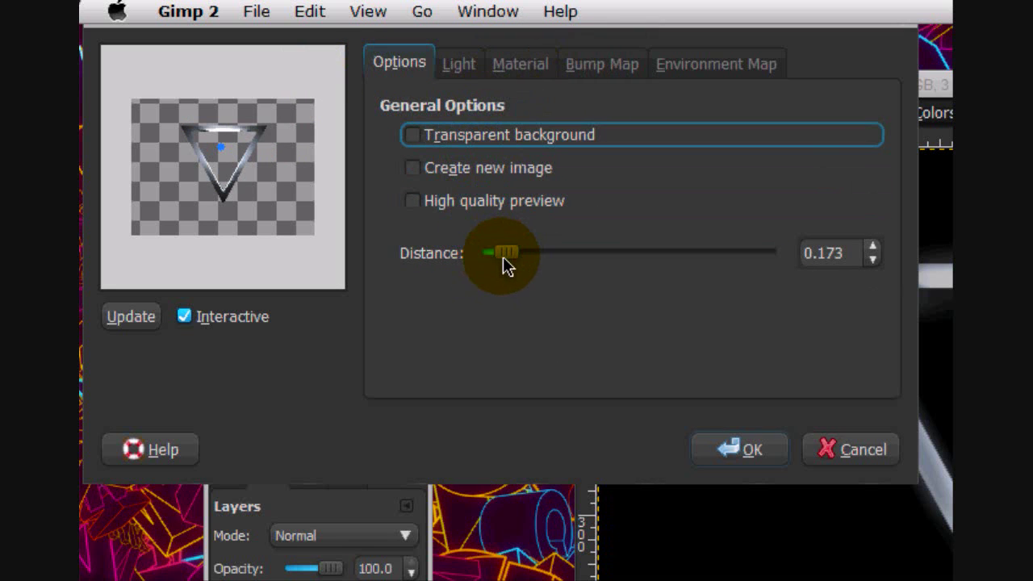
{"action": "left_click_drag", "start_coordinate": [506, 255], "coordinate": [537, 257]}
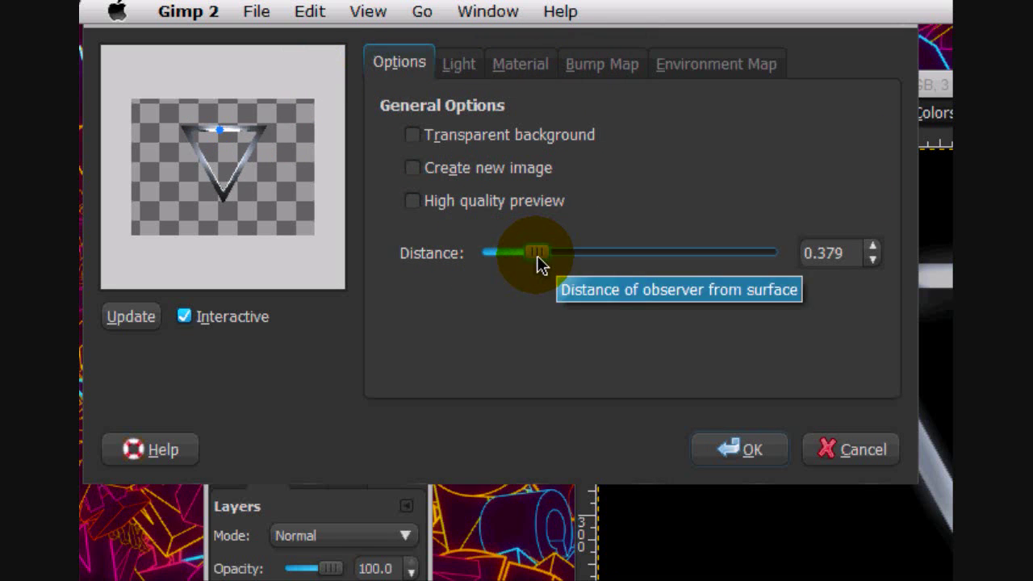
{"action": "left_click_drag", "start_coordinate": [219, 128], "coordinate": [224, 137]}
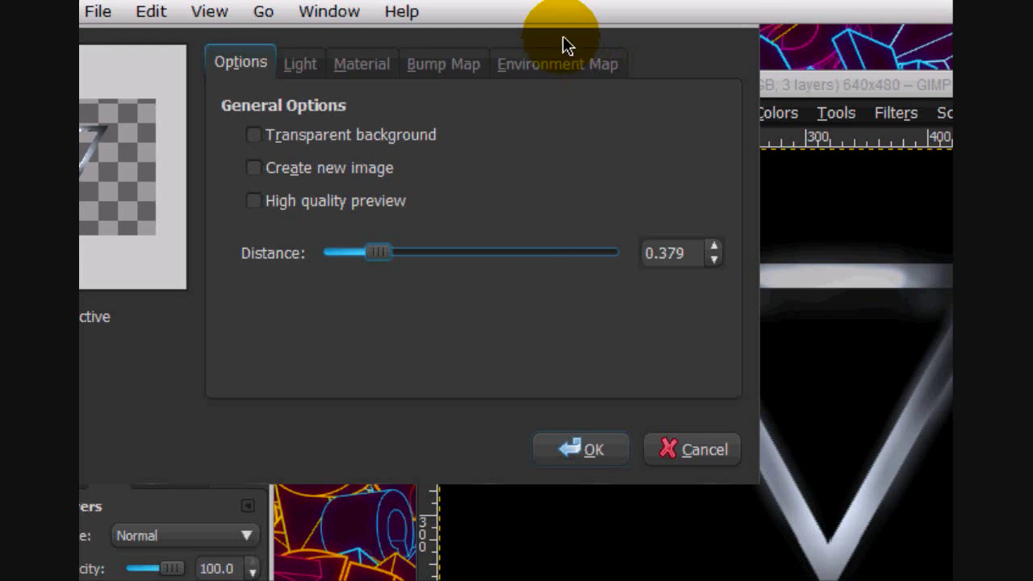
- Try environment mapping in the lighting effect and switch it back off
{"action": "left_click", "coordinate": [607, 64]}
{"action": "left_click", "coordinate": [694, 64]}
{"action": "left_click", "coordinate": [245, 110]}
{"action": "left_click", "coordinate": [245, 110]}
- Set the material's Bright to 0.57, Shiny to 0.62 and Polished to 27.79, adjust Glowing, and apply the lighting effect
{"action": "left_click", "coordinate": [366, 71]}
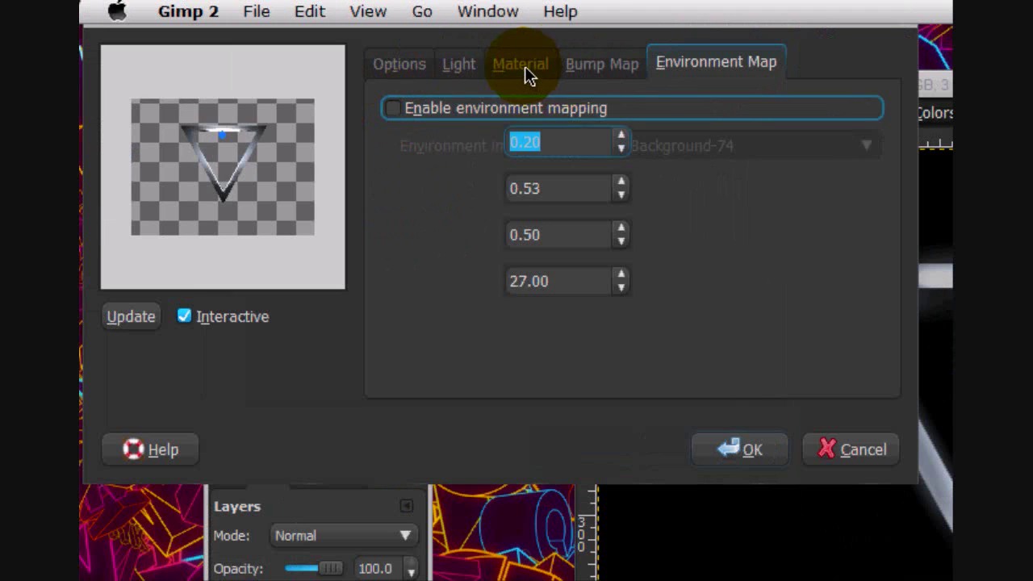
{"action": "left_click", "coordinate": [621, 182]}
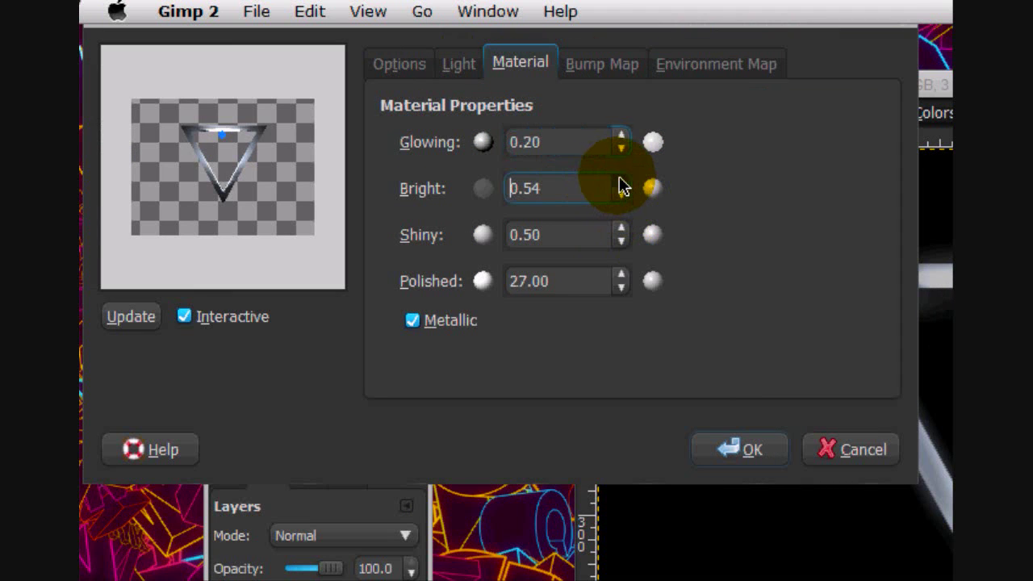
{"action": "left_click", "coordinate": [621, 231]}
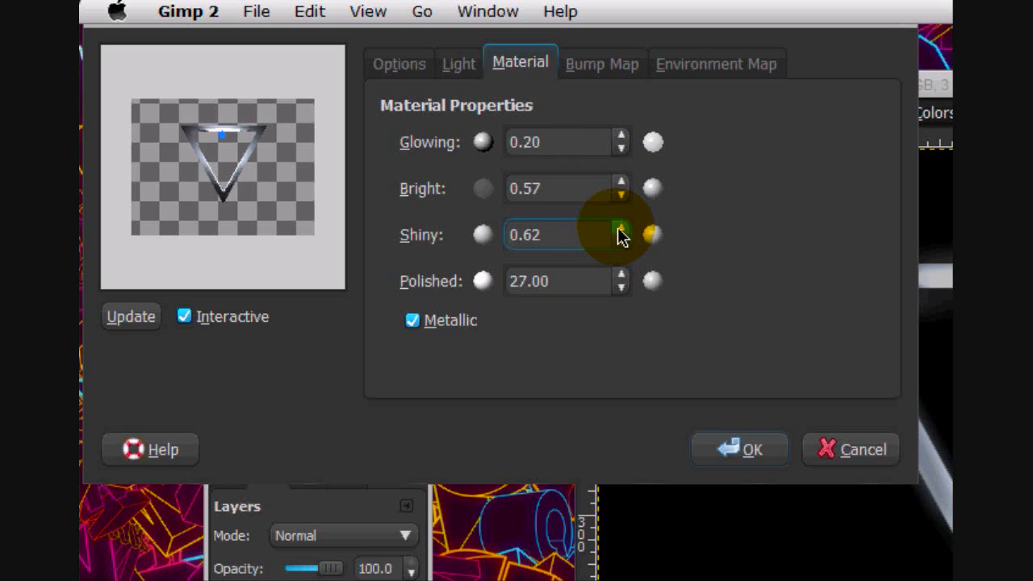
{"action": "left_click", "coordinate": [622, 276]}
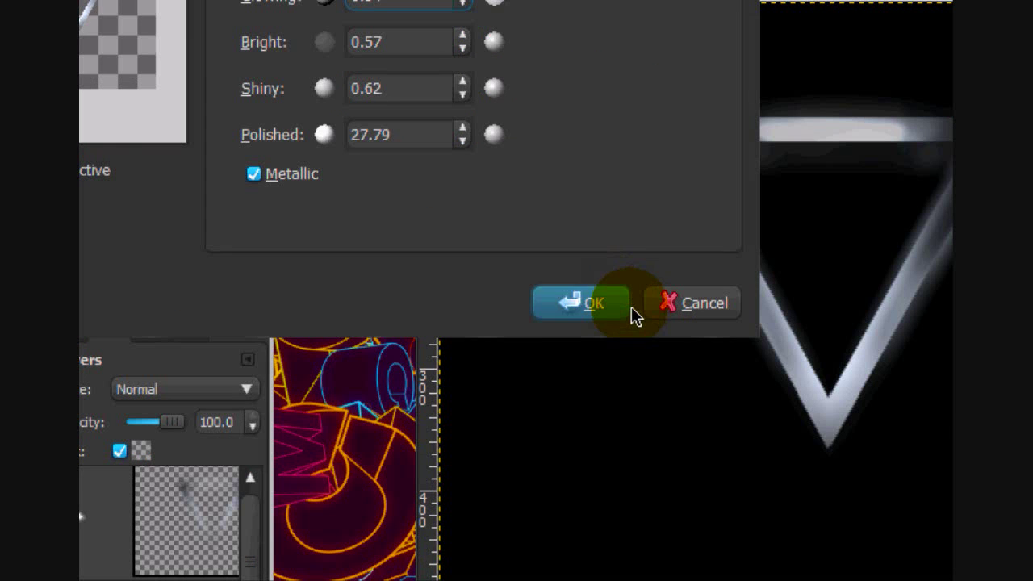
{"action": "left_click", "coordinate": [751, 450]}
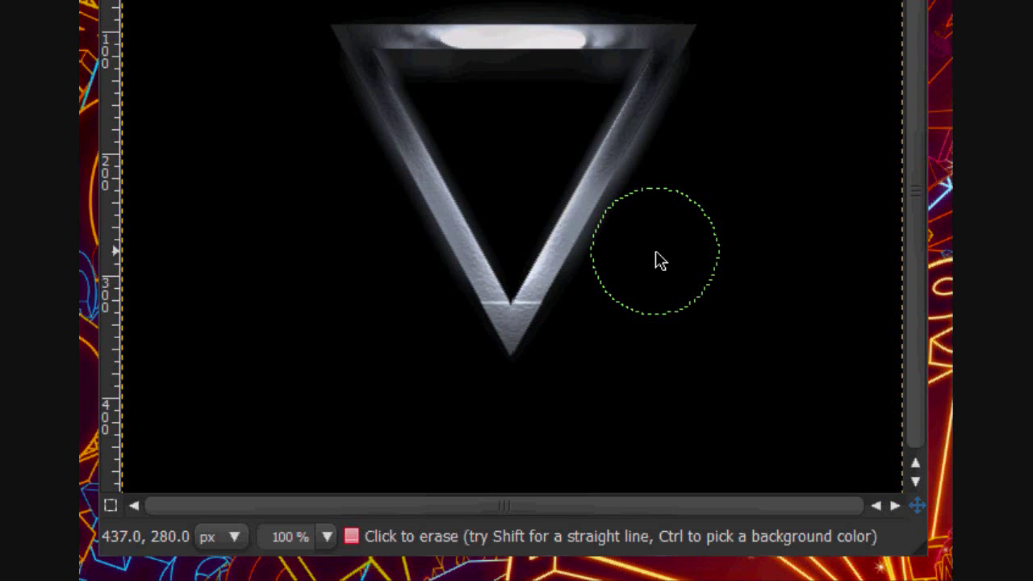
- Delete the dark blurred triangle shadow layer beneath the metallic triangle layer
{"action": "left_click", "coordinate": [545, 327]}
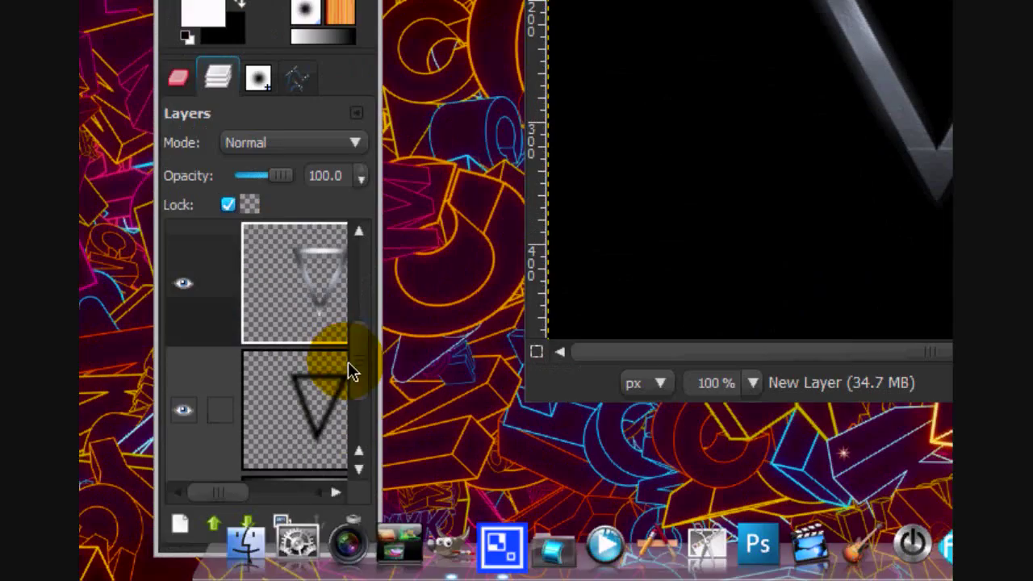
{"action": "left_click_drag", "start_coordinate": [353, 439], "coordinate": [350, 555]}
{"action": "left_click", "coordinate": [300, 492]}
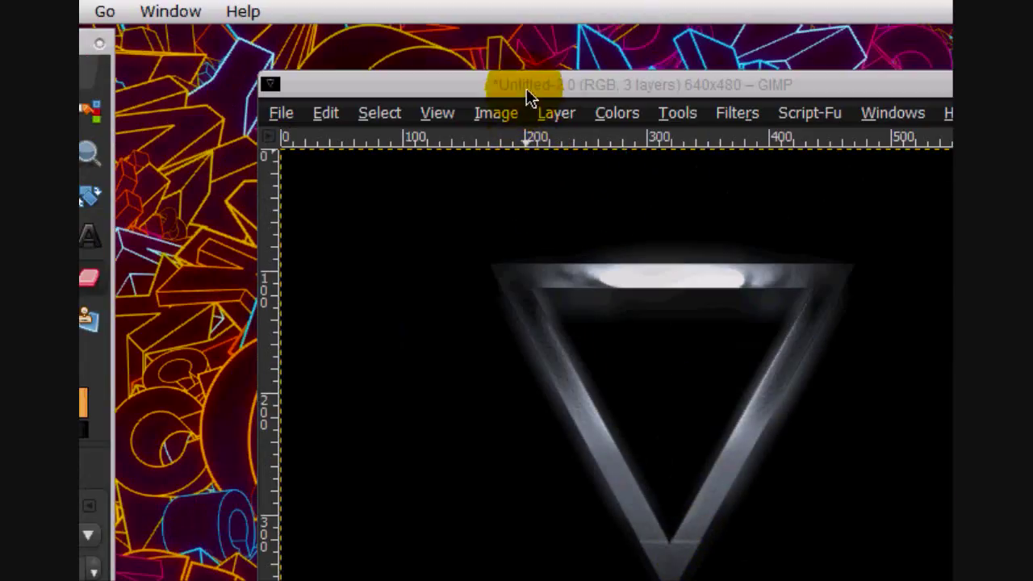
- Choose the Blend tool and add a new transparent layer directly above the black background layer
{"action": "left_click", "coordinate": [685, 13]}
{"action": "scroll", "coordinate": [404, 407], "scroll_direction": "down", "scroll_amount": 3}
{"action": "left_click", "coordinate": [387, 519]}
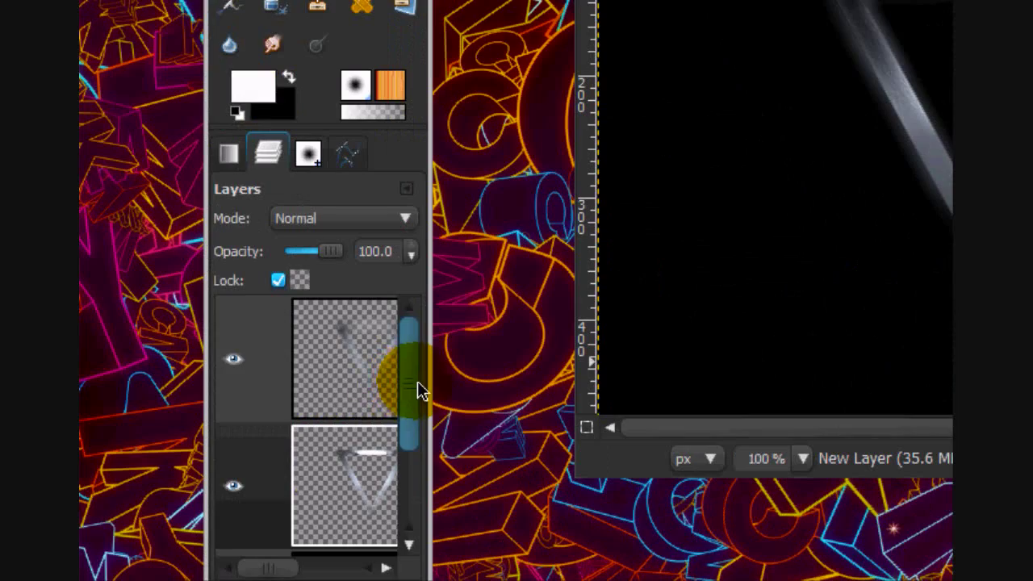
{"action": "left_click_drag", "start_coordinate": [255, 384], "coordinate": [255, 472]}
{"action": "left_click", "coordinate": [204, 484]}
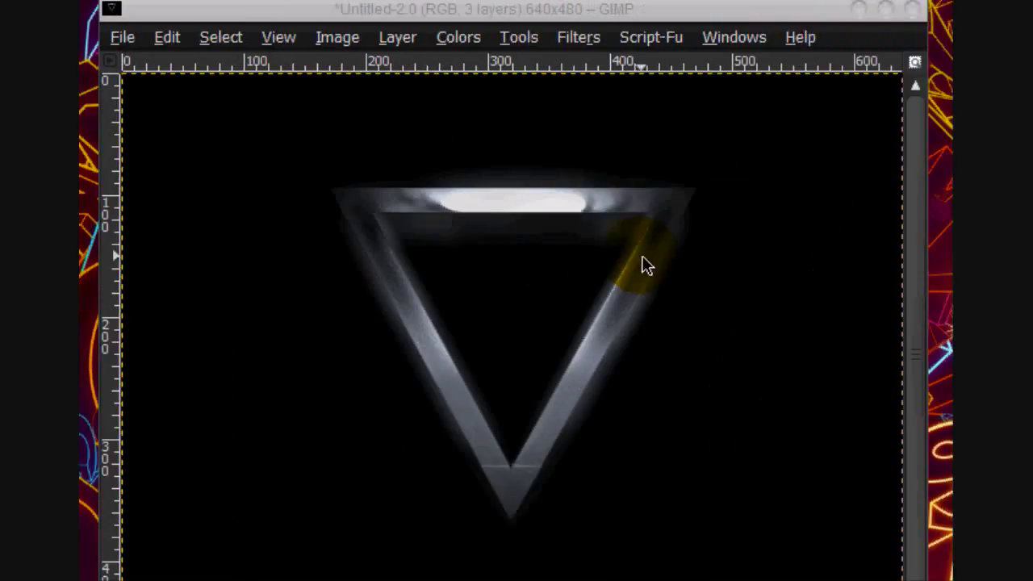
{"action": "left_click_drag", "start_coordinate": [509, 280], "coordinate": [508, 42]}
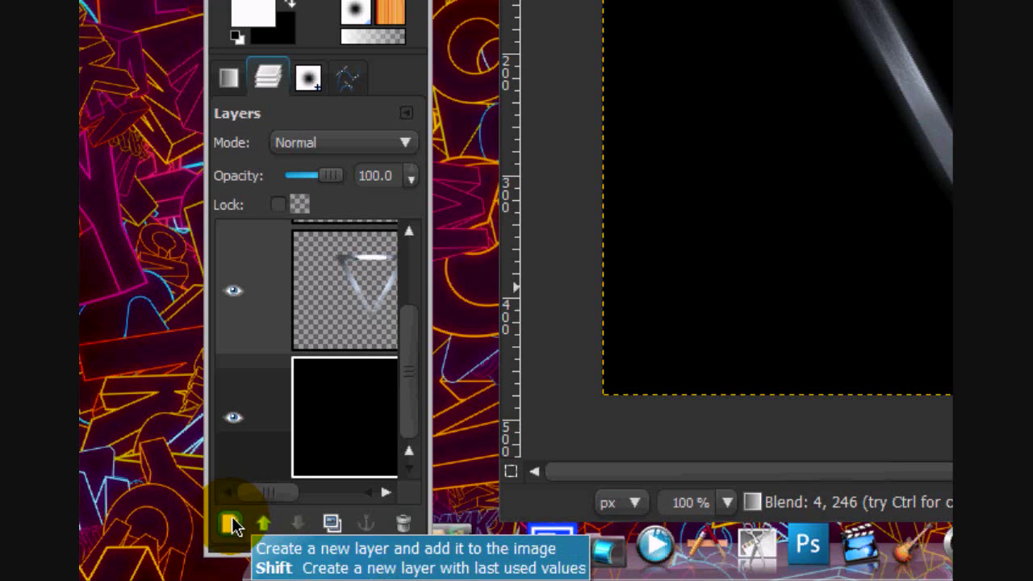
{"action": "left_click", "coordinate": [231, 521]}
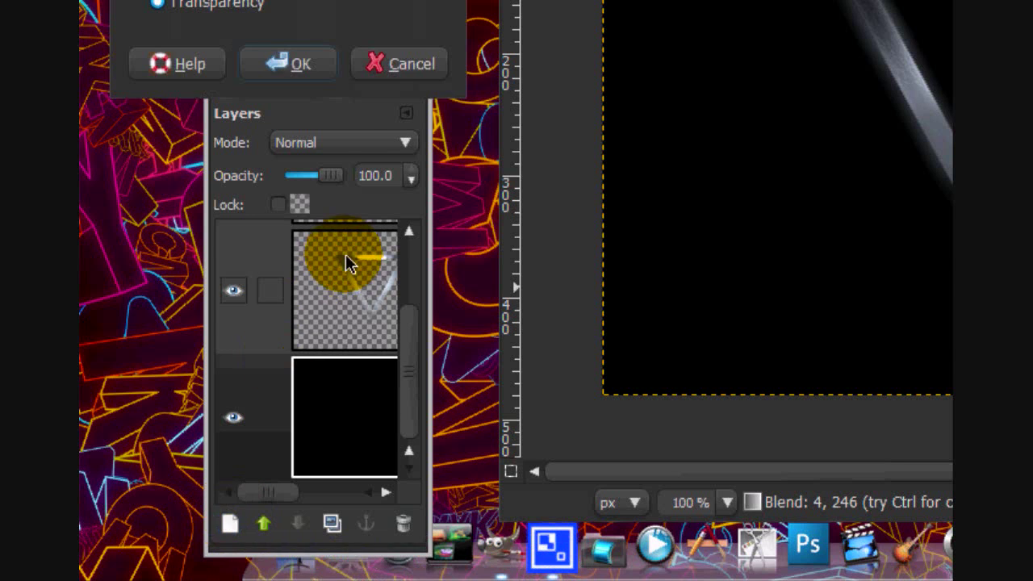
{"action": "left_click", "coordinate": [289, 214]}
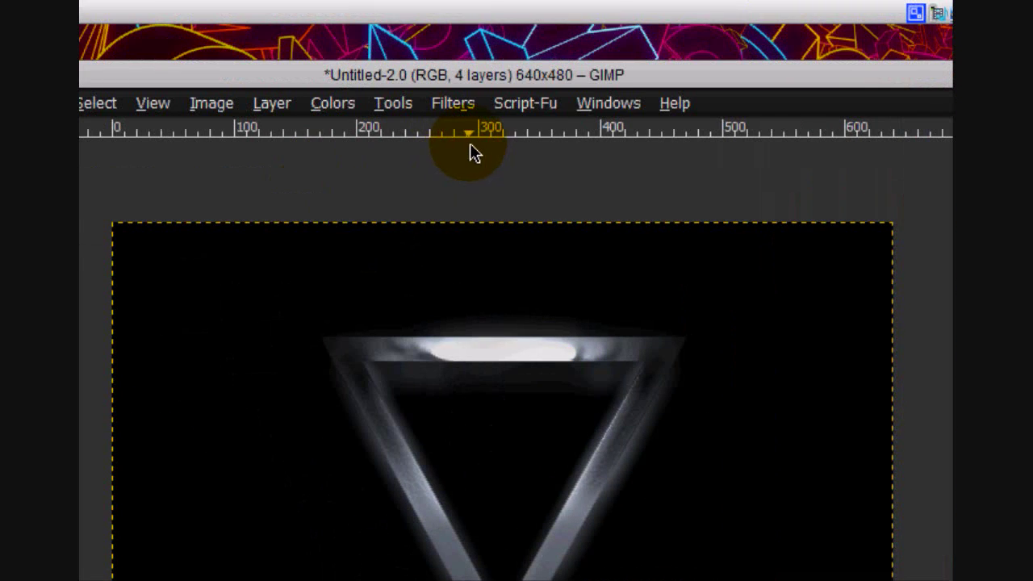
- Draw a white radial glow from the canvas's top center past the triangle's upper bar, retrying as needed, and lower the layer's opacity
{"action": "left_click_drag", "start_coordinate": [484, 146], "coordinate": [505, 329]}
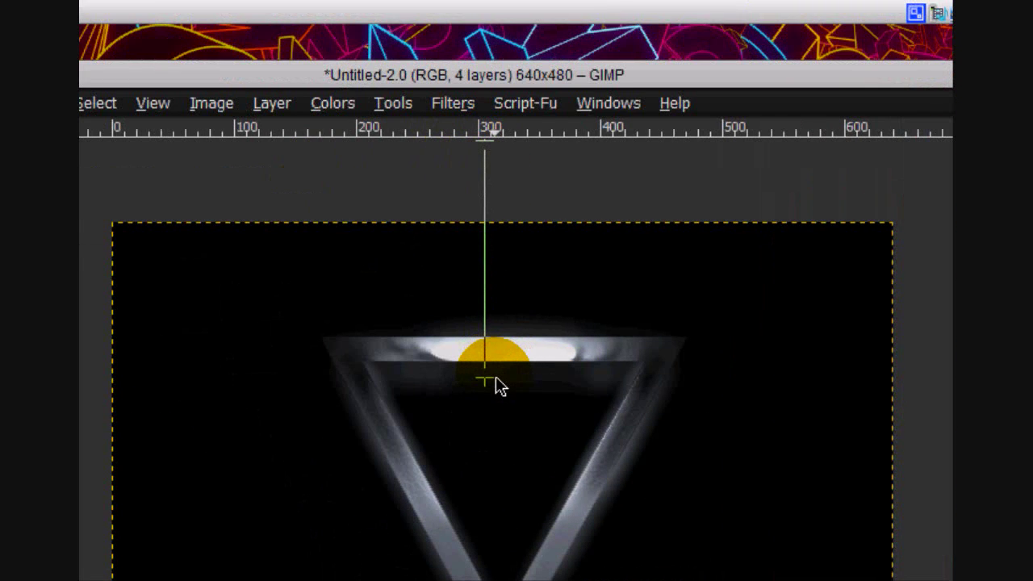
{"action": "left_click_drag", "start_coordinate": [497, 372], "coordinate": [500, 496]}
{"action": "key", "text": "ctrl+z"}
{"action": "left_click", "coordinate": [509, 208]}
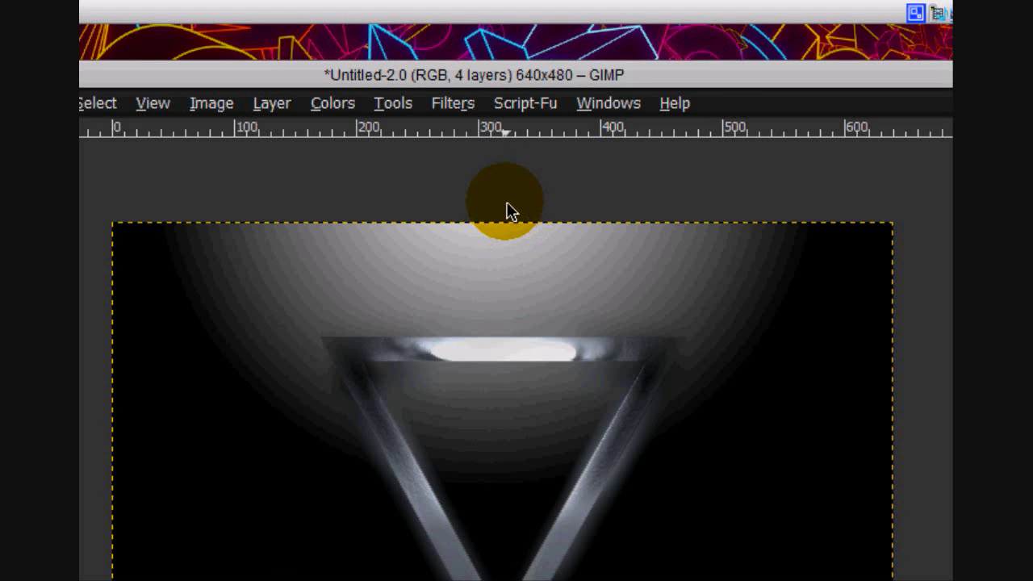
{"action": "key", "text": "ctrl+z"}
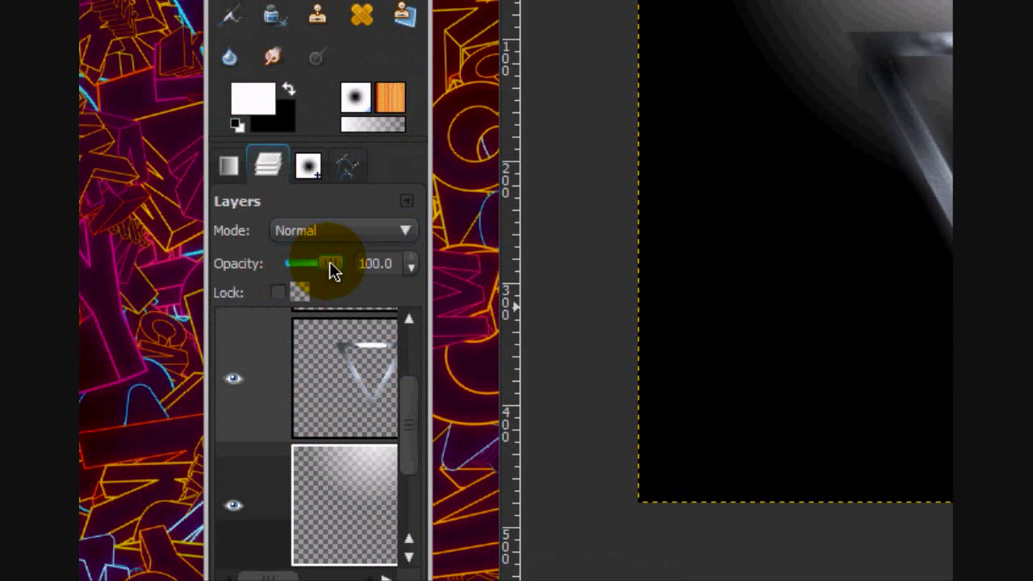
{"action": "left_click_drag", "start_coordinate": [323, 265], "coordinate": [296, 267]}
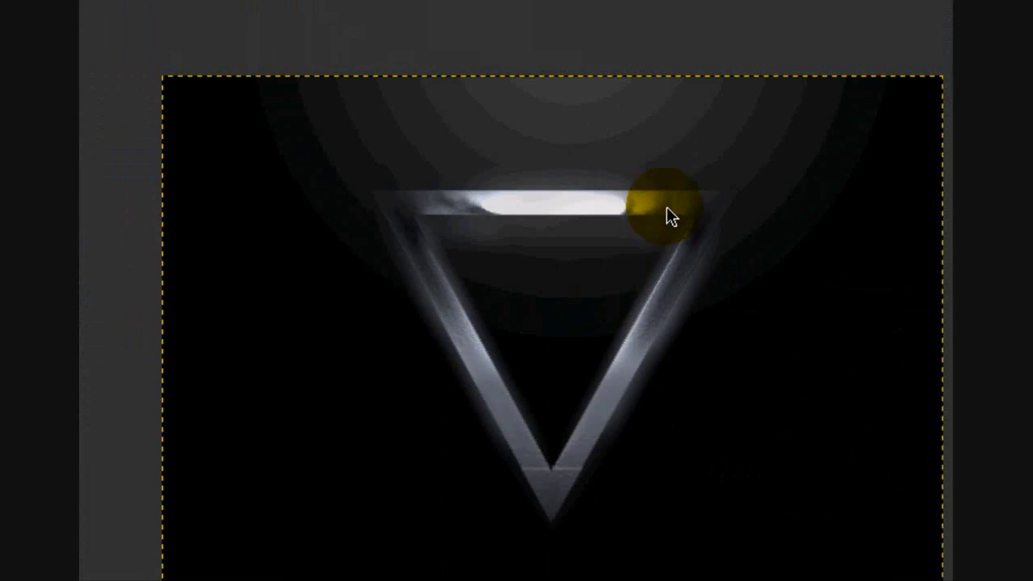